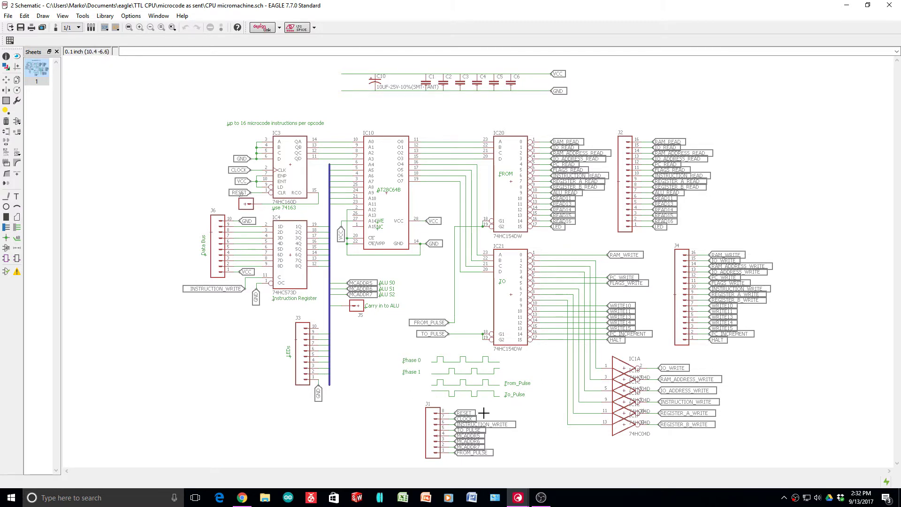
Step: Examine the pulse timing waveforms and the counter, EPROM and decoder wiring in the microcode schematic
scroll(483, 413, "up", 3)
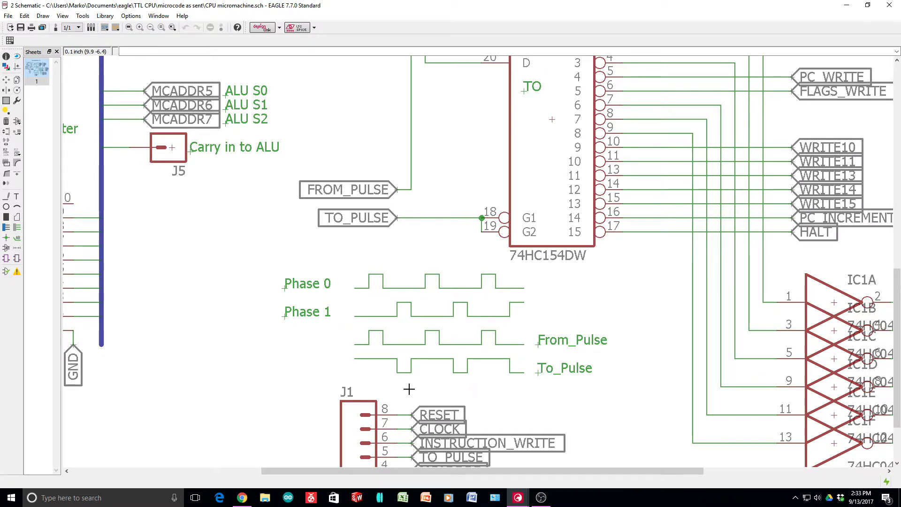
scroll(431, 374, "down", 4)
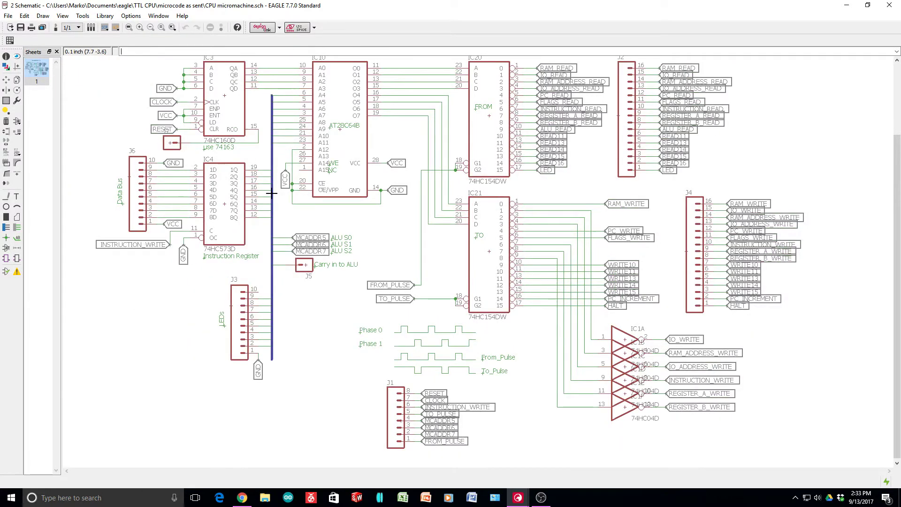
scroll(272, 192, "down", 1)
scroll(217, 66, "up", 3)
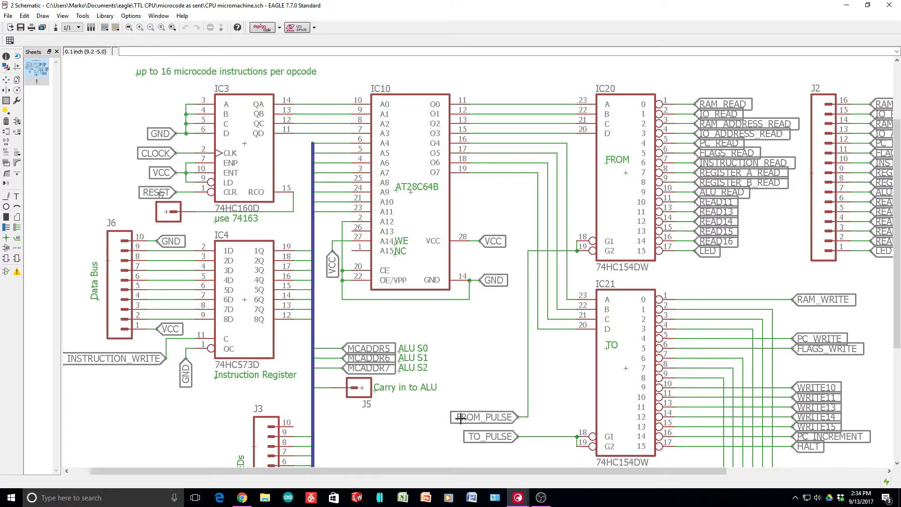
scroll(464, 418, "down", 6)
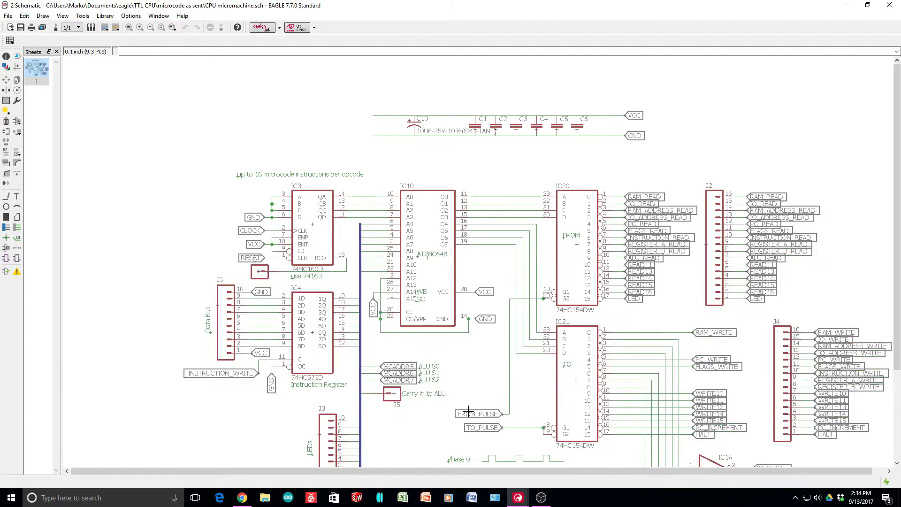
scroll(513, 453, "up", 8)
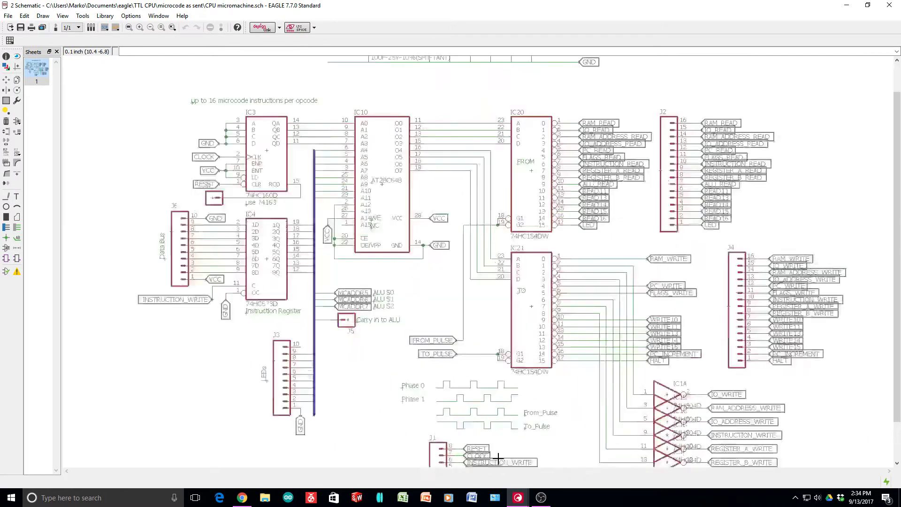
scroll(492, 396, "up", 1)
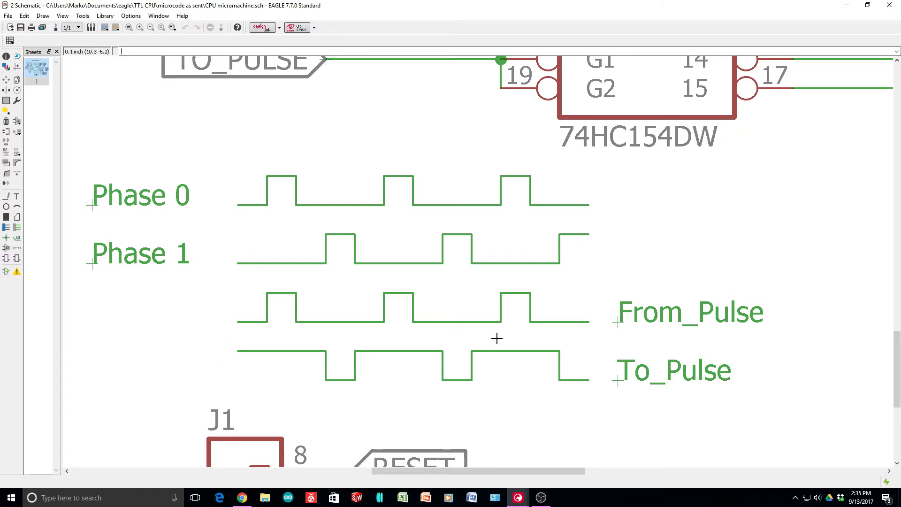
scroll(325, 321, "down", 6)
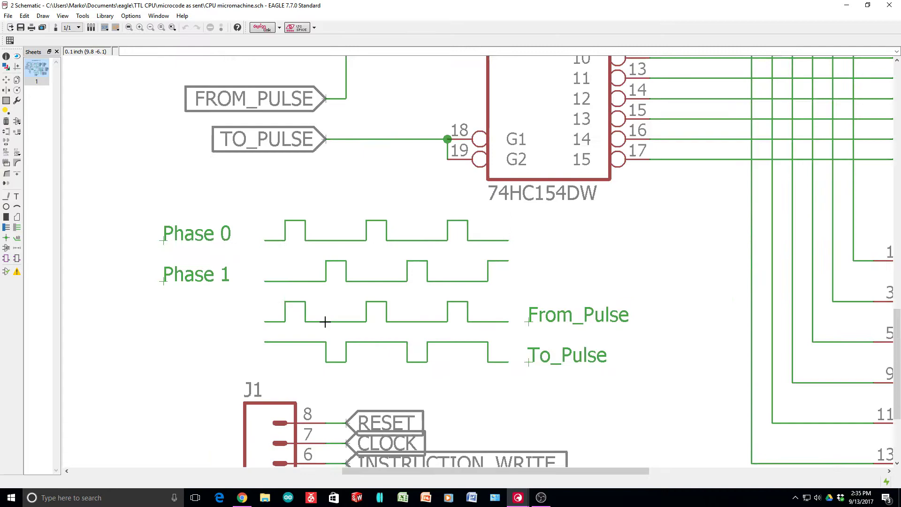
scroll(326, 321, "down", 4)
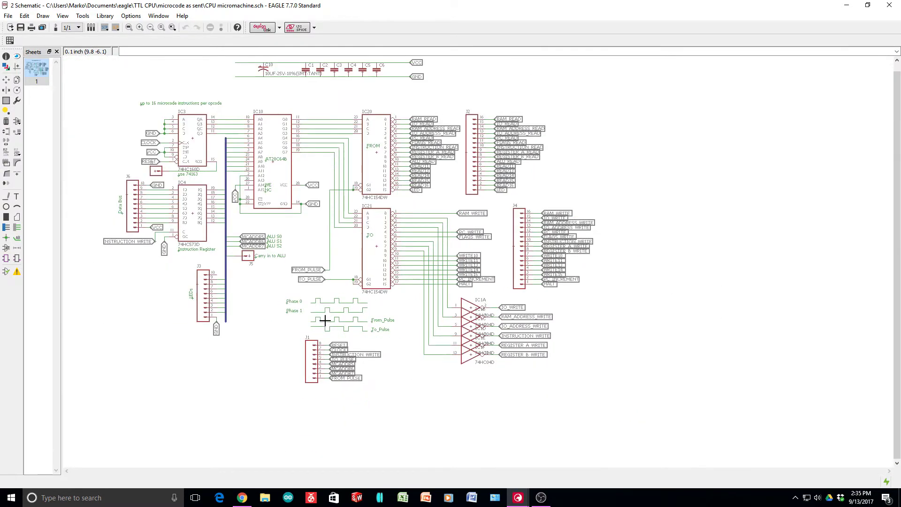
scroll(127, 102, "up", 4)
scroll(99, 113, "up", 2)
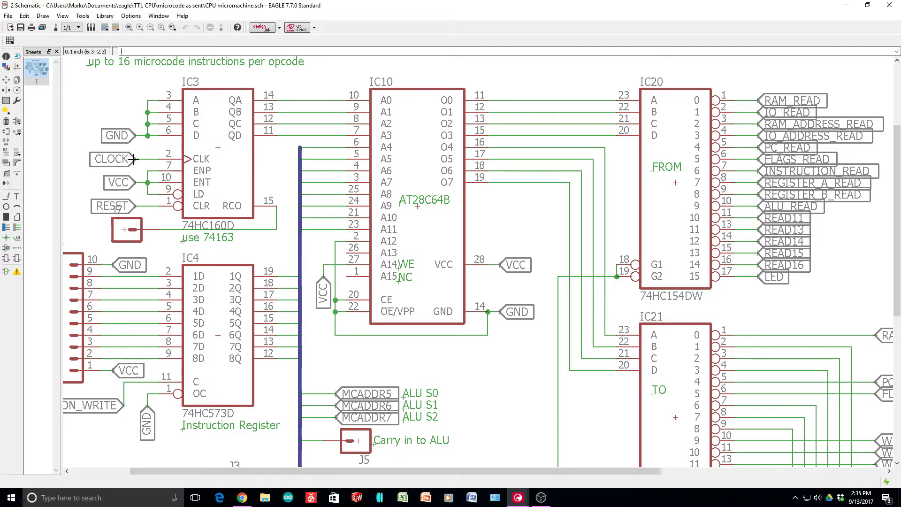
Step: Switch to Chrome and enlarge the counter timing diagram on page 10 of the SN74LS163A datasheet
left_click(243, 497)
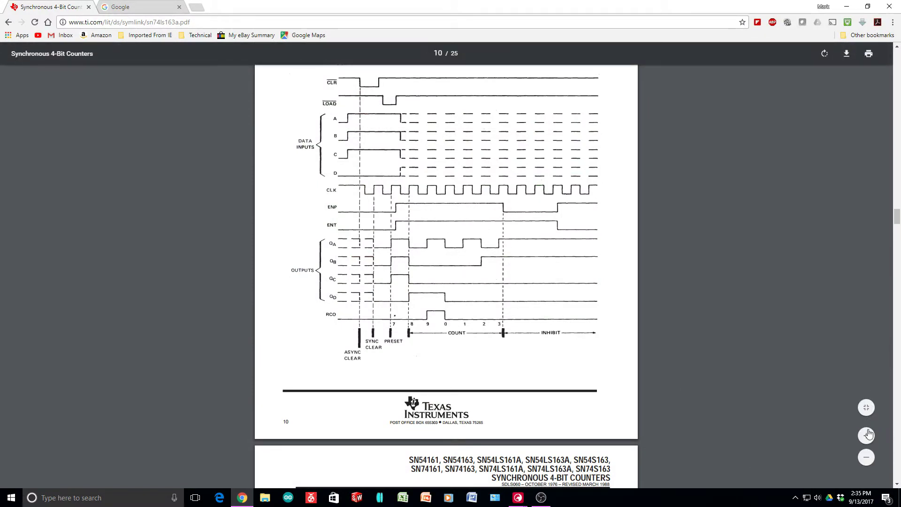
left_click(866, 436)
left_click(867, 436)
left_click(867, 436)
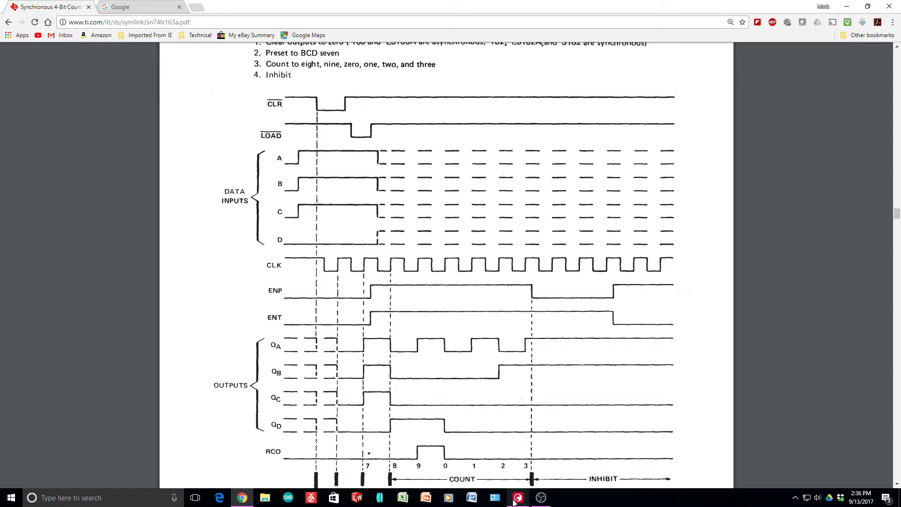
Step: Switch back to EAGLE and examine the From_Pulse and To_Pulse waveforms and the area around connector J1
mouse_move(514, 500)
left_click(525, 458)
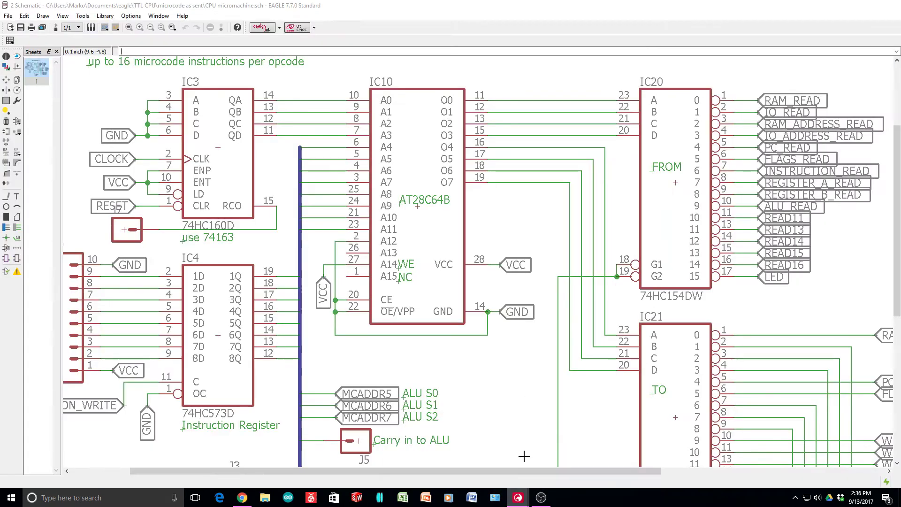
scroll(377, 227, "down", 10)
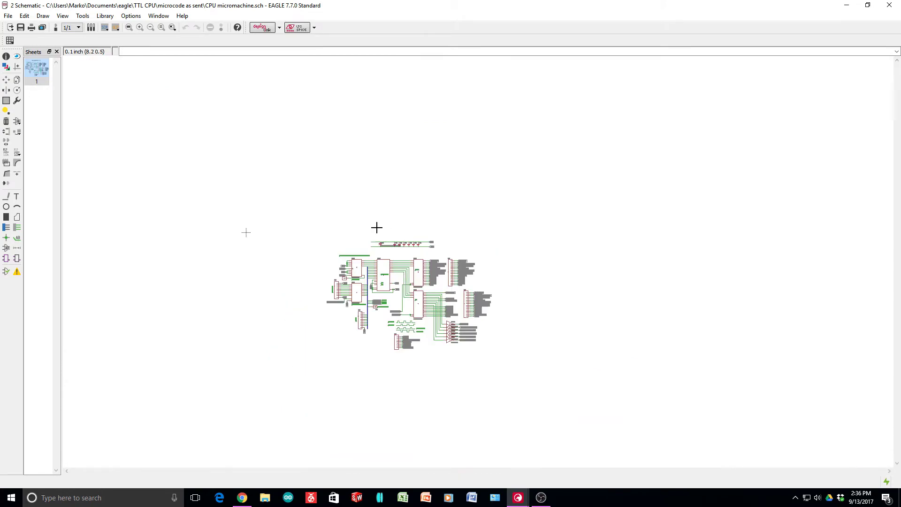
scroll(400, 324, "up", 12)
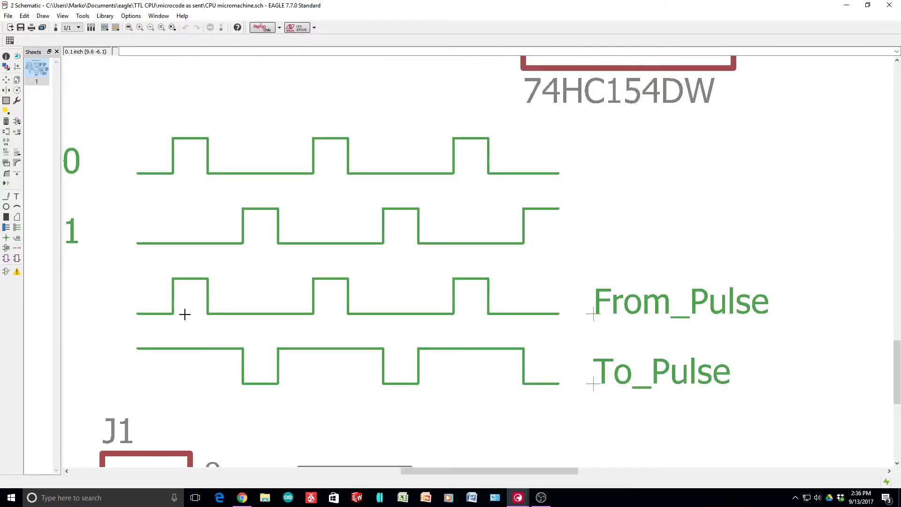
scroll(185, 315, "down", 4)
scroll(184, 314, "down", 1)
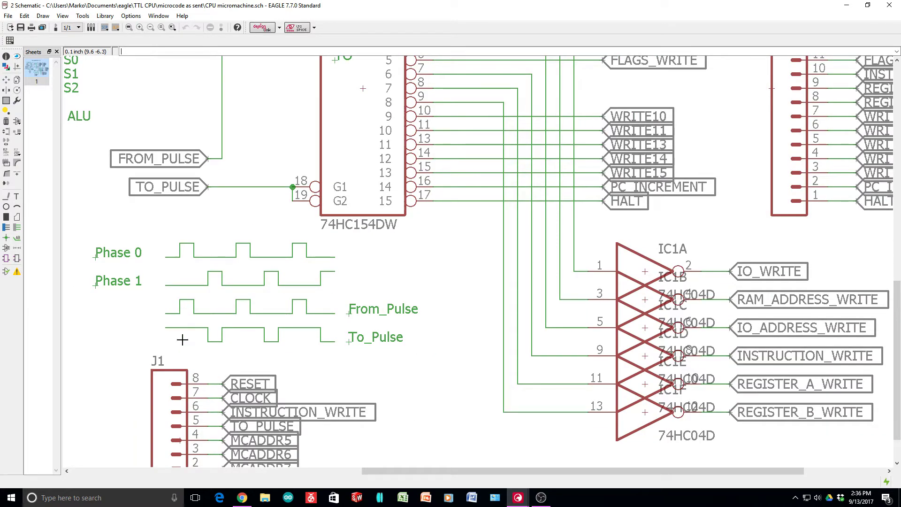
scroll(126, 261, "down", 1)
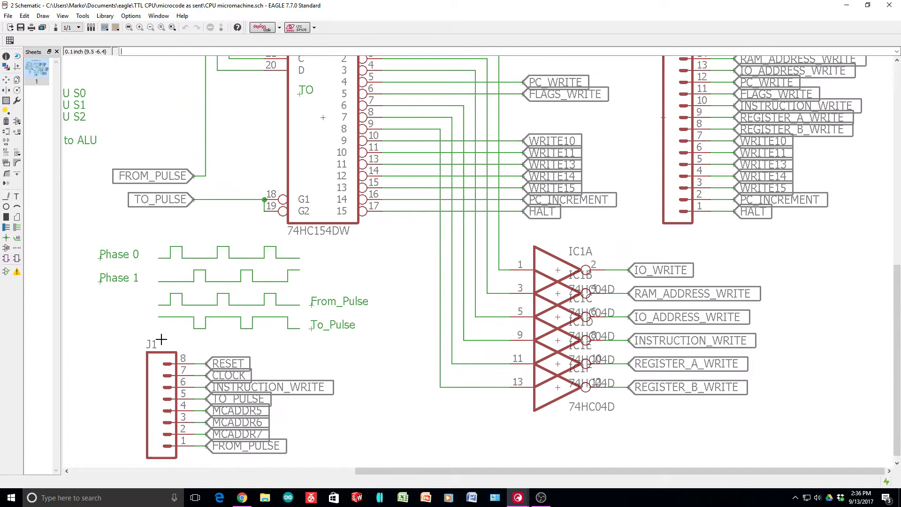
scroll(158, 351, "down", 2)
scroll(70, 382, "down", 1)
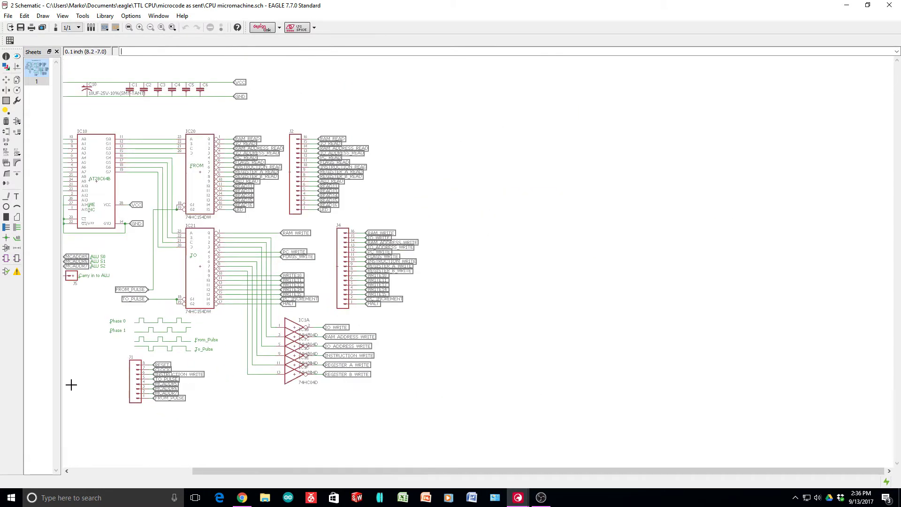
scroll(66, 374, "up", 1)
scroll(66, 374, "up", 1)
scroll(72, 437, "up", 1)
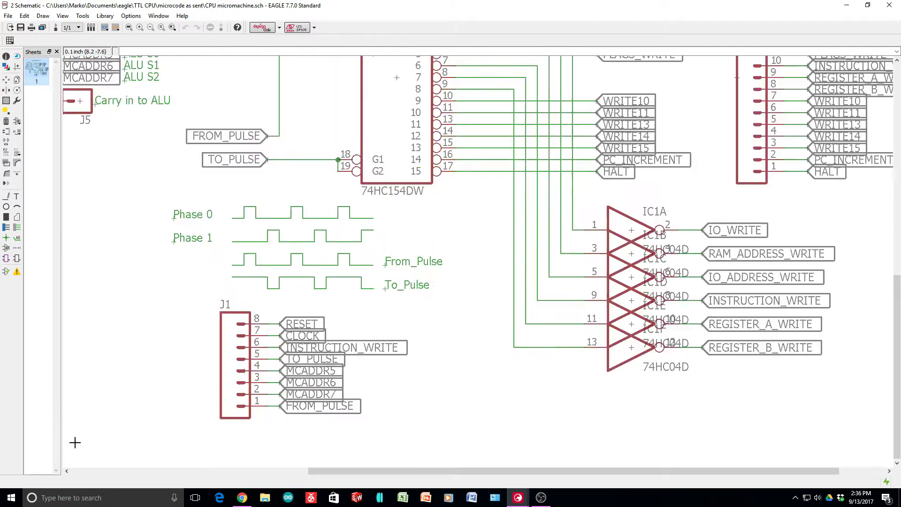
scroll(84, 448, "up", 1)
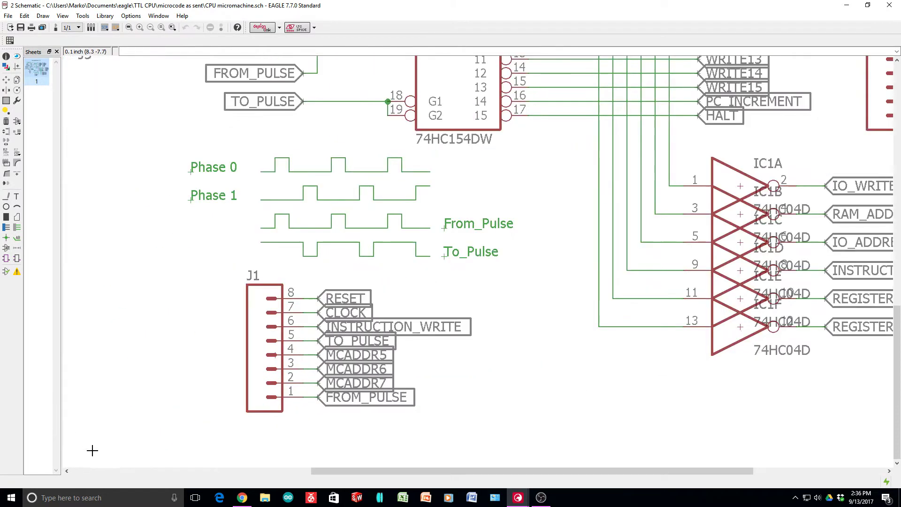
Step: Move connector J1 together with its net labels about 0.3 inch down and 0.1 inch right, away from the pulse waveforms
left_click(17, 100)
left_click(6, 101)
left_click_drag(214, 266, 525, 425)
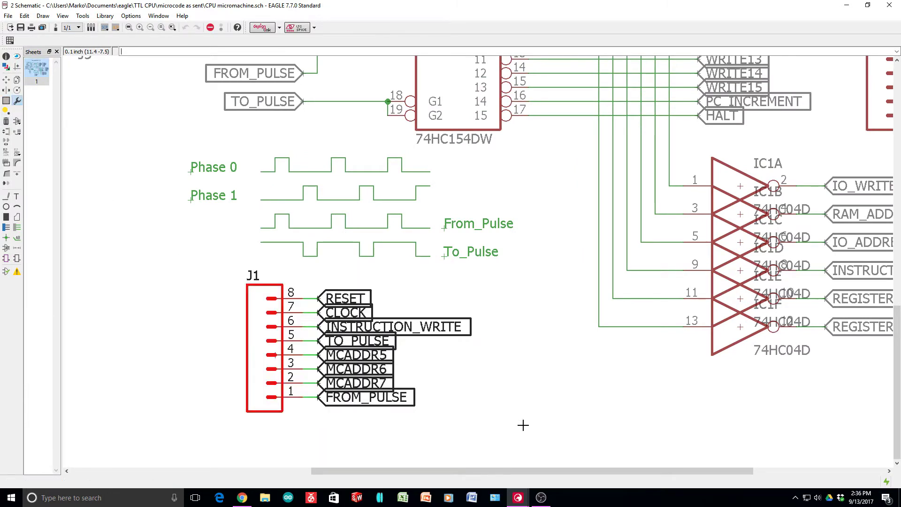
left_click(6, 80)
right_click(308, 325)
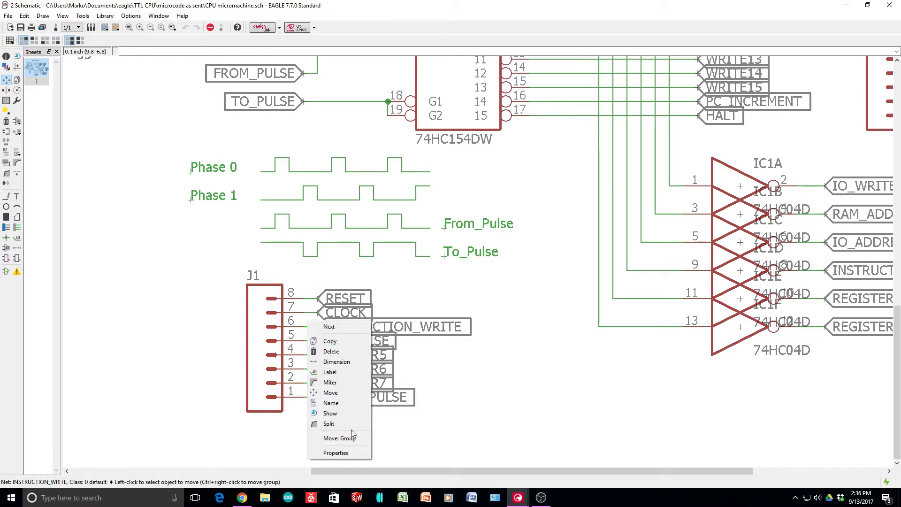
left_click(339, 438)
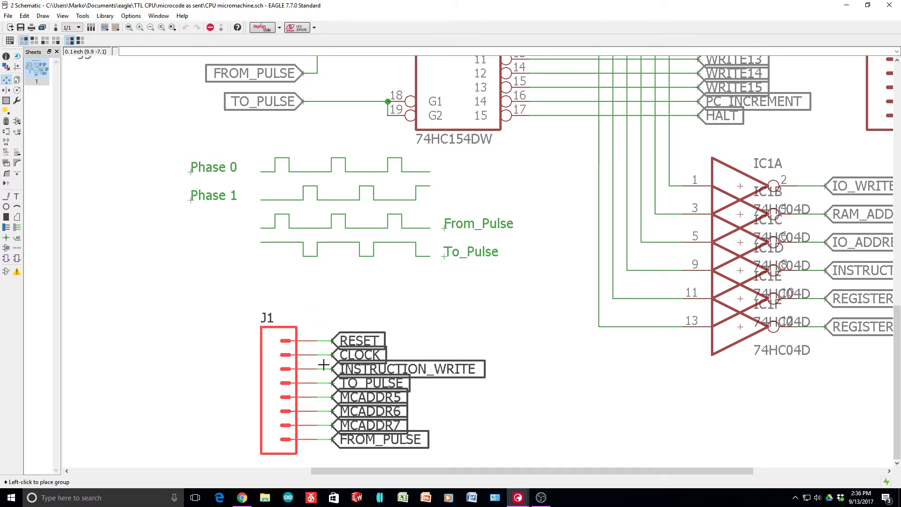
left_click(324, 364)
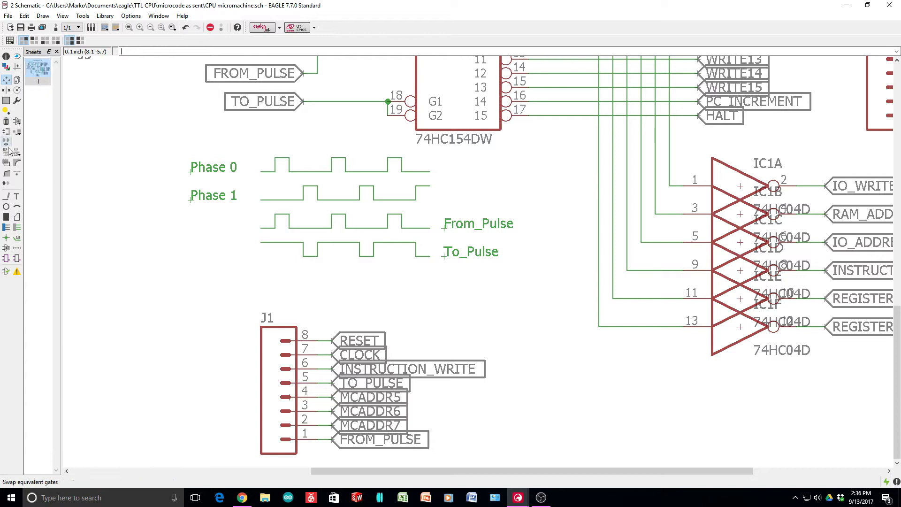
Step: Draw a three-pulse waveform on the Nets layer beneath the To_Pulse waveform, with its pulses aligned to those of From_Pulse
left_click(7, 197)
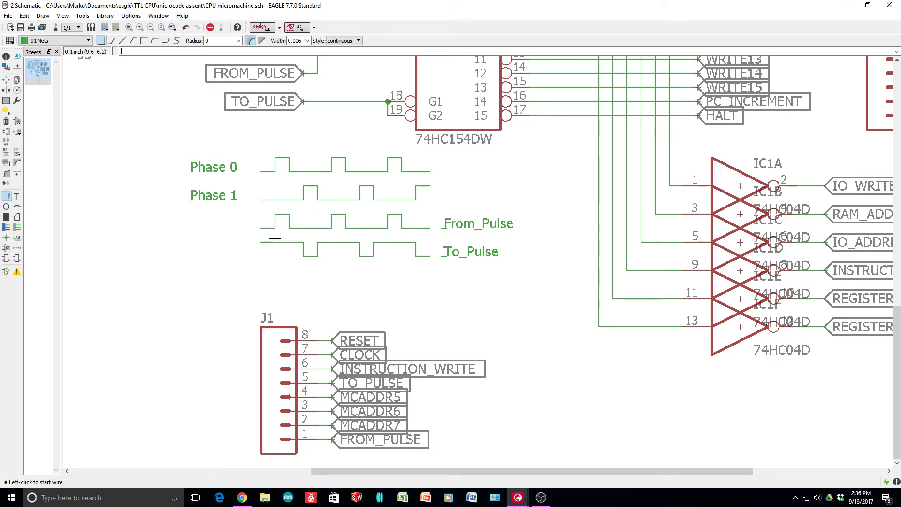
left_click(274, 281)
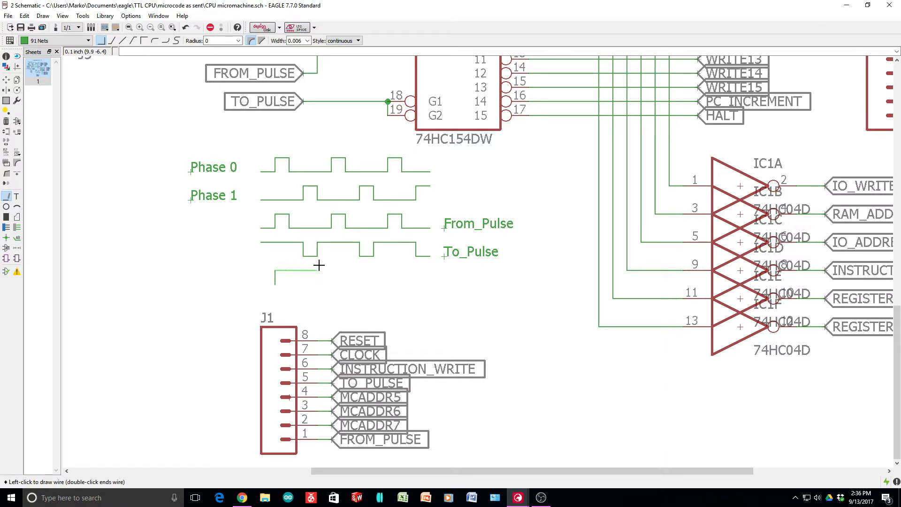
left_click(279, 272)
left_click(288, 284)
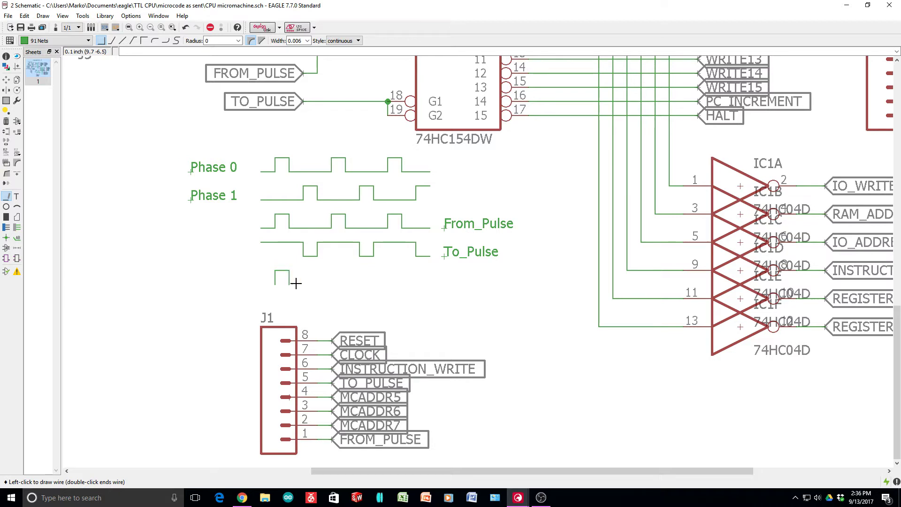
left_click(332, 284)
left_click(332, 270)
left_click(346, 270)
left_click(352, 283)
left_click(387, 283)
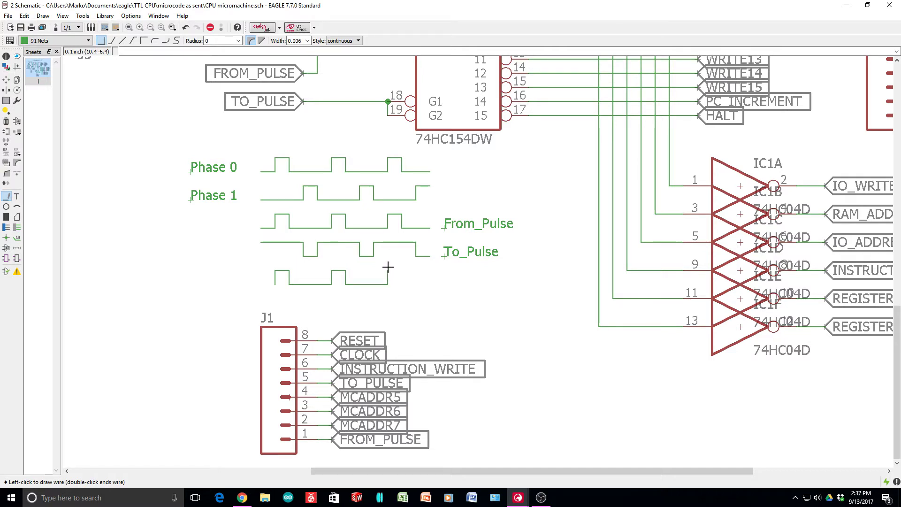
left_click(388, 270)
left_click(402, 269)
left_click(402, 283)
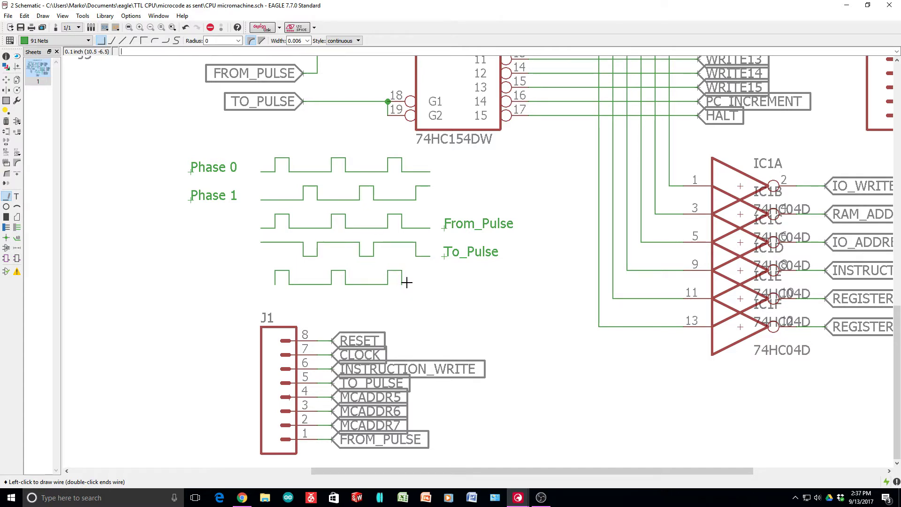
double_click(431, 283)
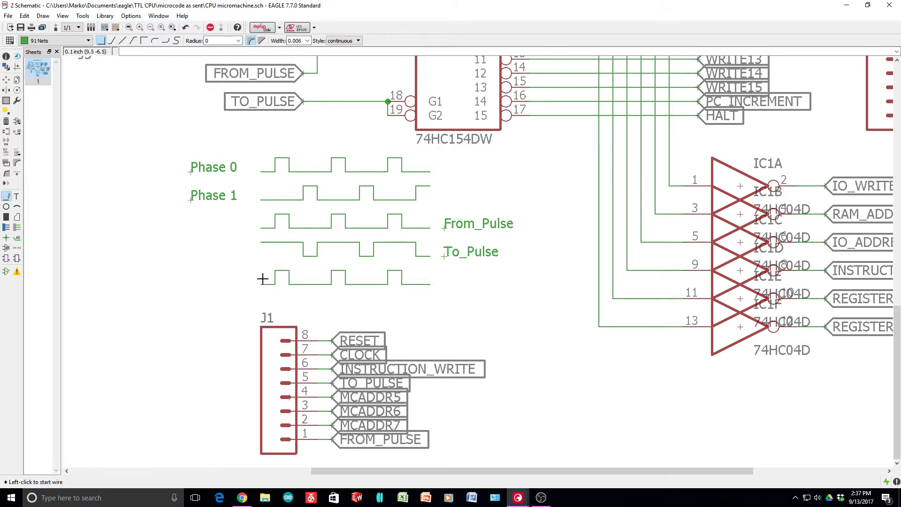
Step: Copy the Phase 1 label to the right end of the new waveform, beneath To_Pulse, and change its text to CLK
right_click(192, 201)
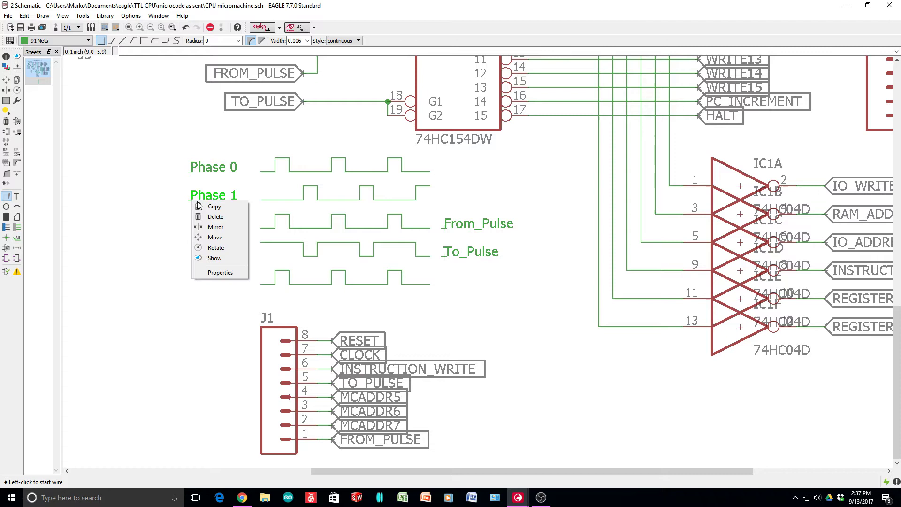
left_click(200, 207)
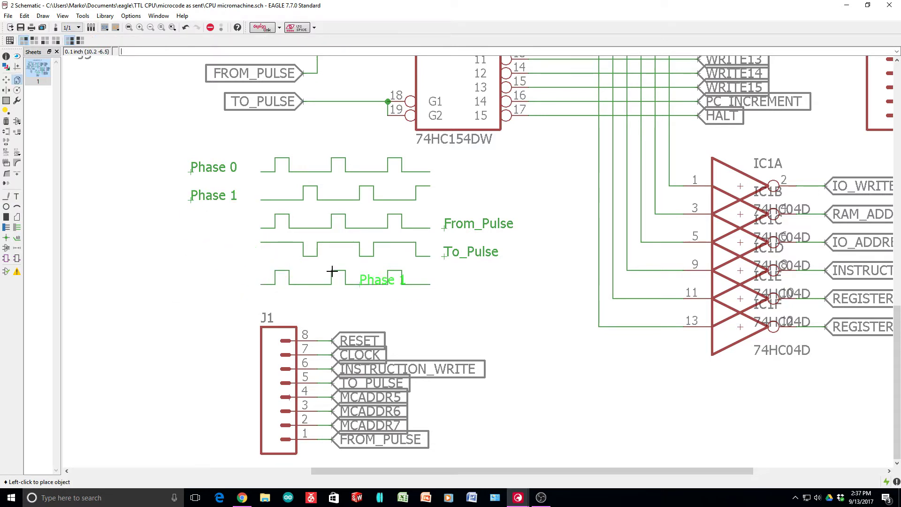
left_click(445, 284)
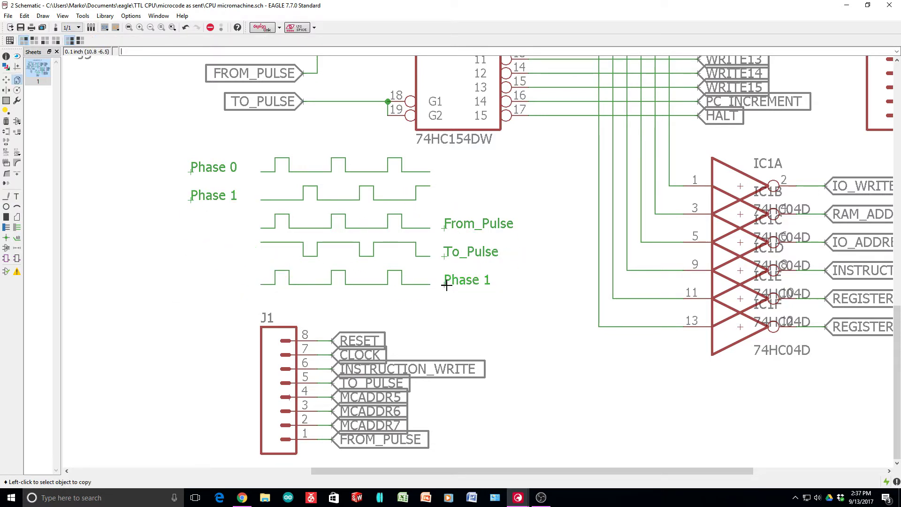
right_click(447, 285)
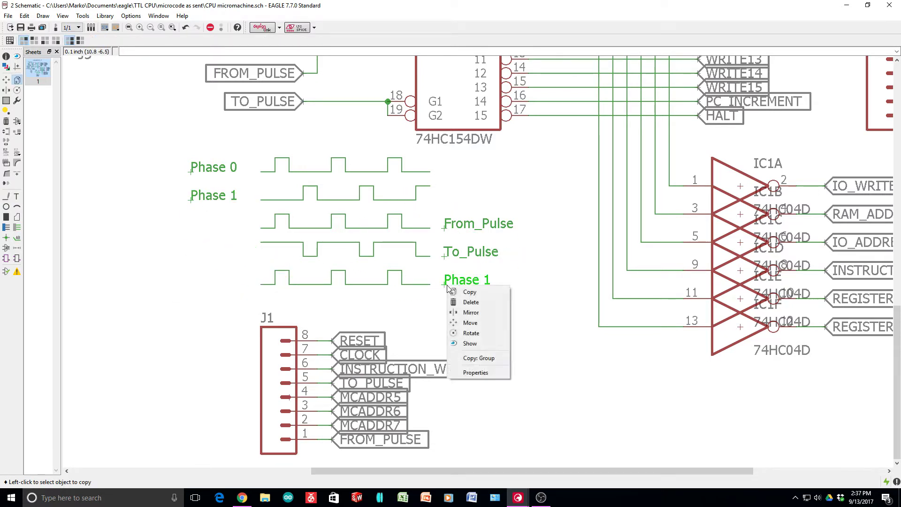
left_click(475, 372)
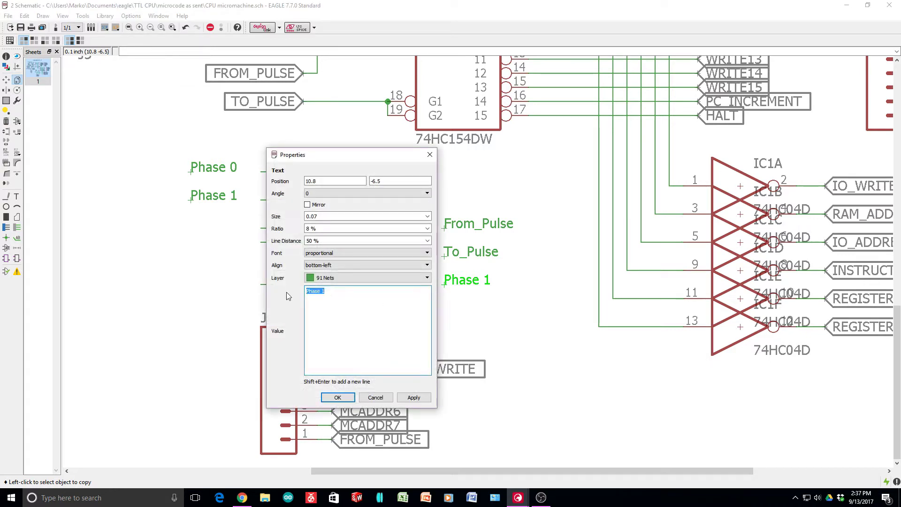
type("CLK")
key("Return")
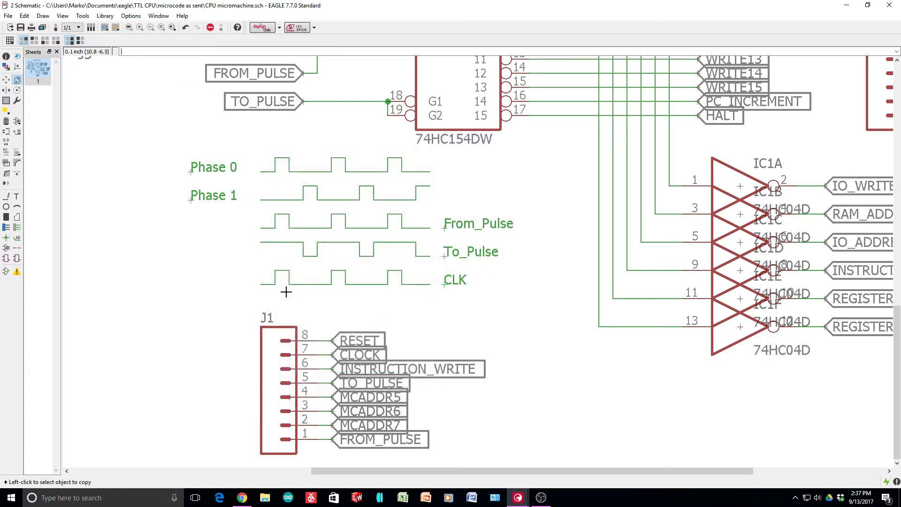
Step: Draw a small upward arrowhead, two slanted lines about 0.06 inch tall, on the rising edge of the first CLK pulse
left_click(364, 288)
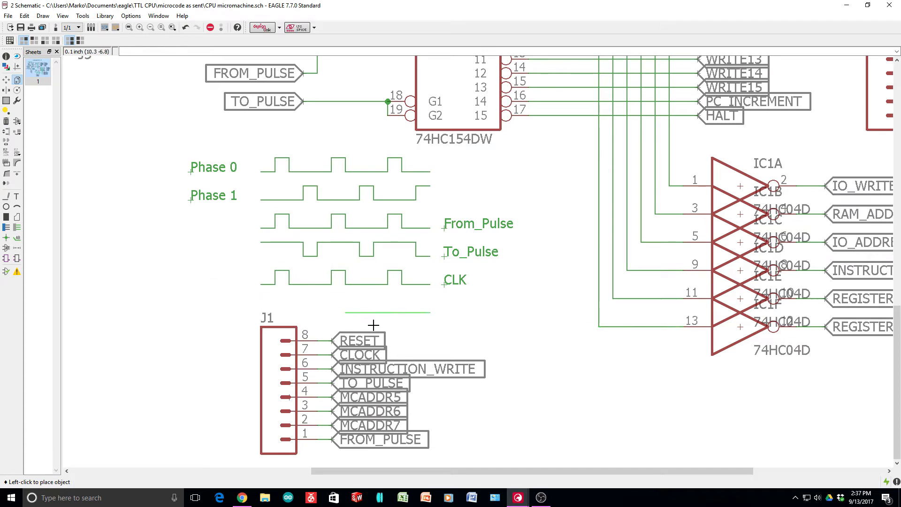
key("Escape")
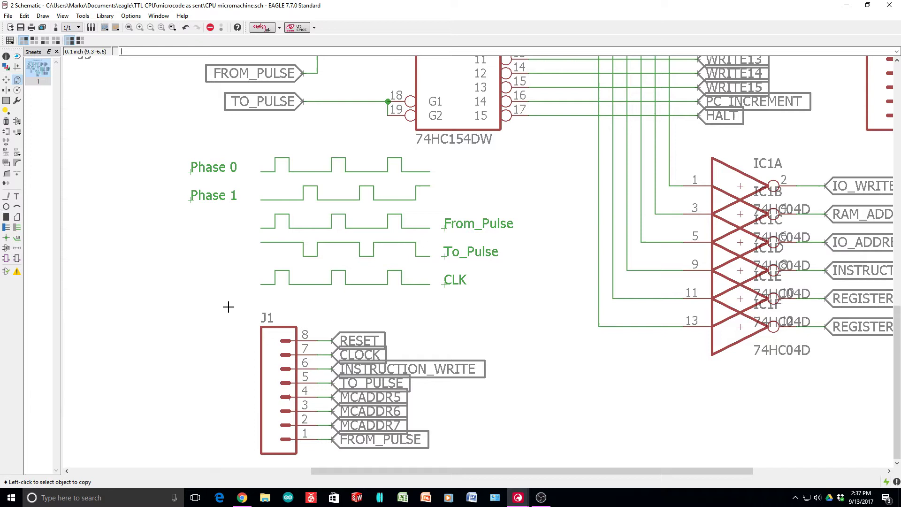
left_click(6, 196)
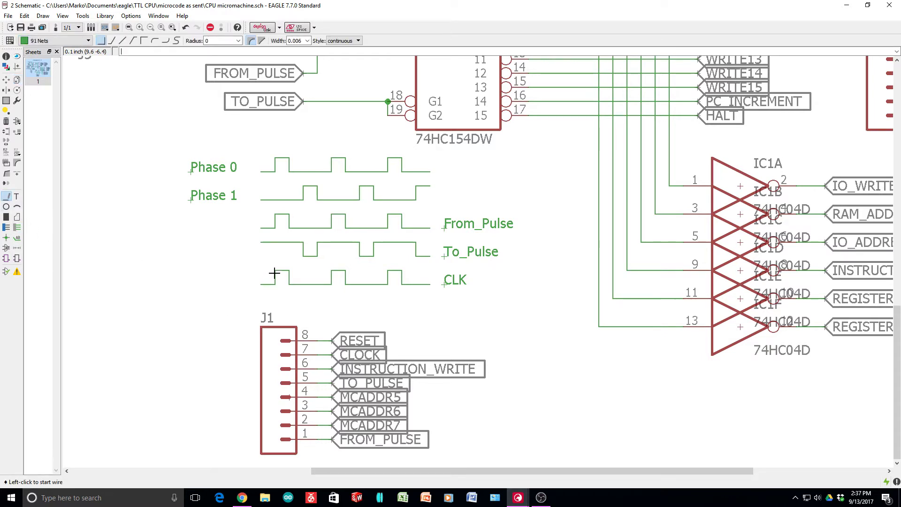
left_click(275, 271)
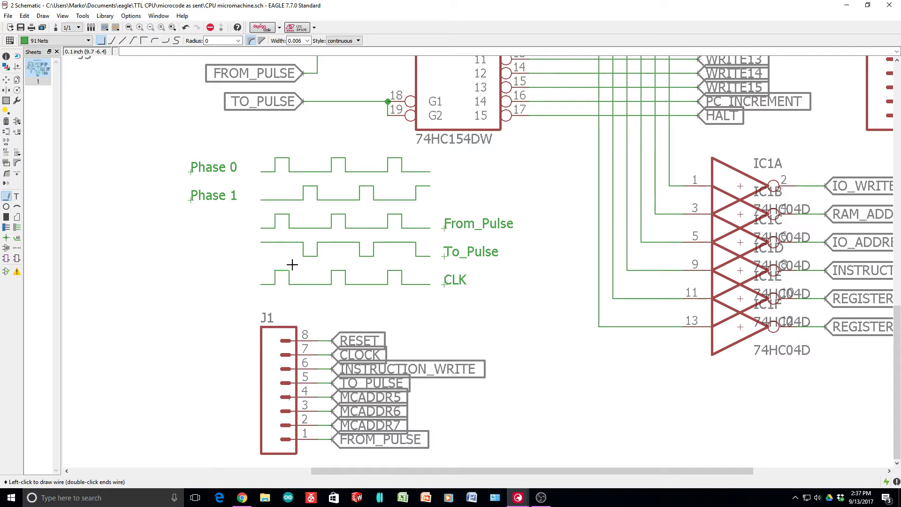
key("alt")
right_click(270, 277)
right_click(272, 276)
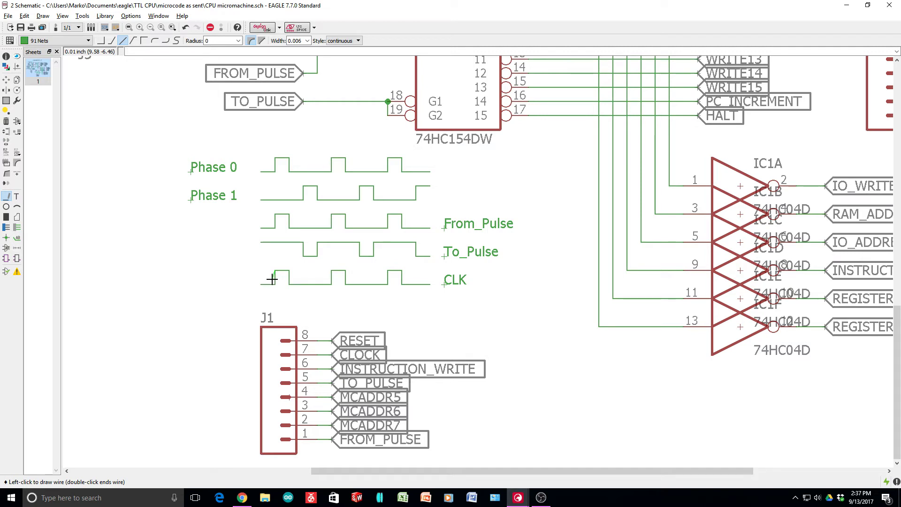
scroll(272, 278, "up", 5)
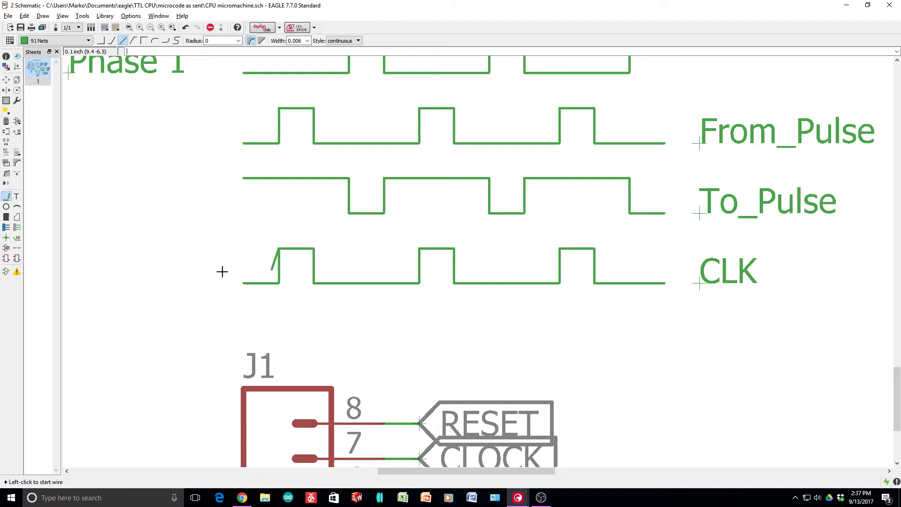
left_click(277, 250)
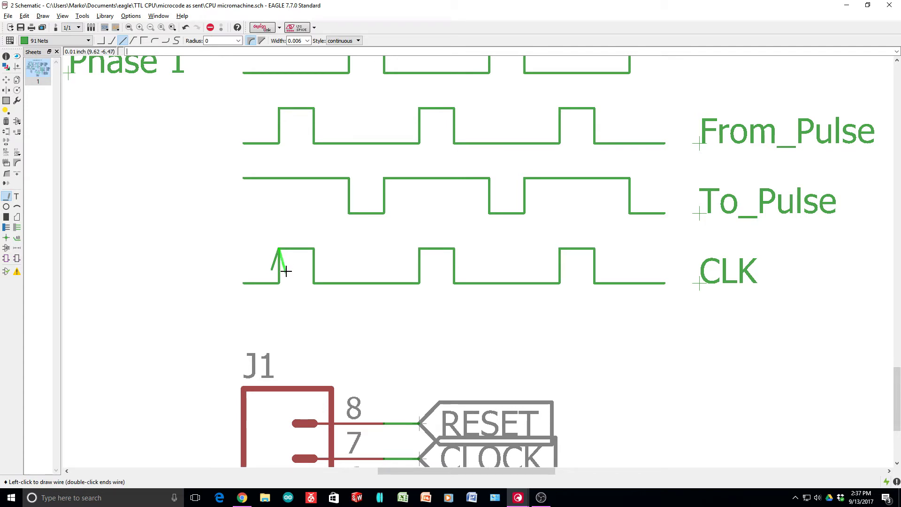
left_click(285, 267)
key("Escape")
Step: Change the text of the CLK label beside the lowest waveform to CLOCK
scroll(290, 319, "down", 2)
scroll(290, 320, "down", 1)
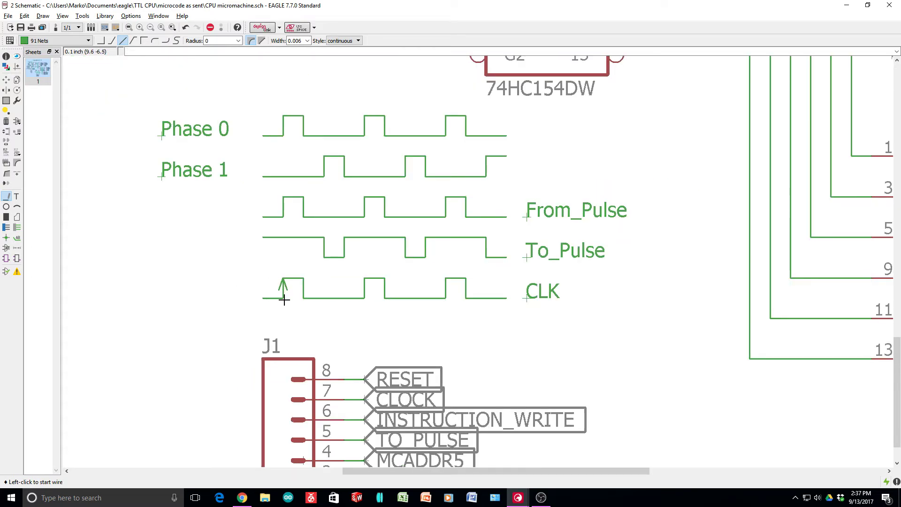
scroll(329, 320, "down", 5)
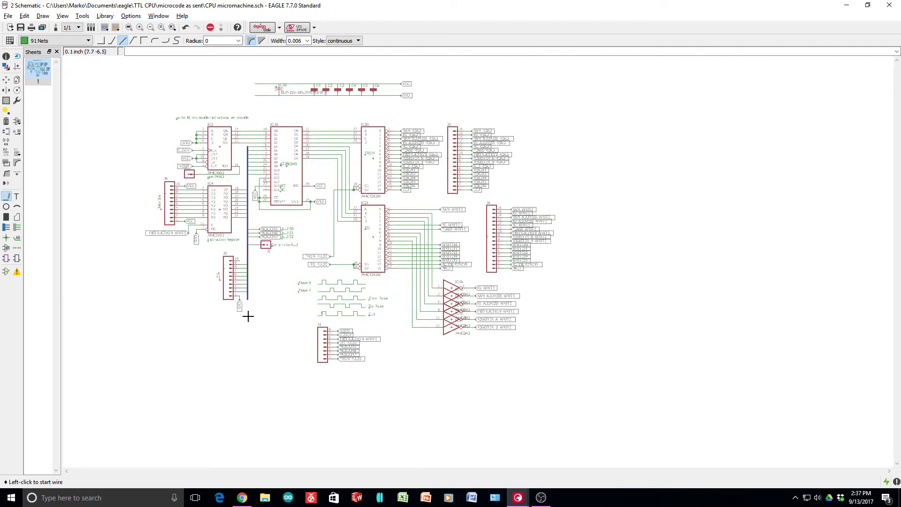
scroll(309, 349, "up", 5)
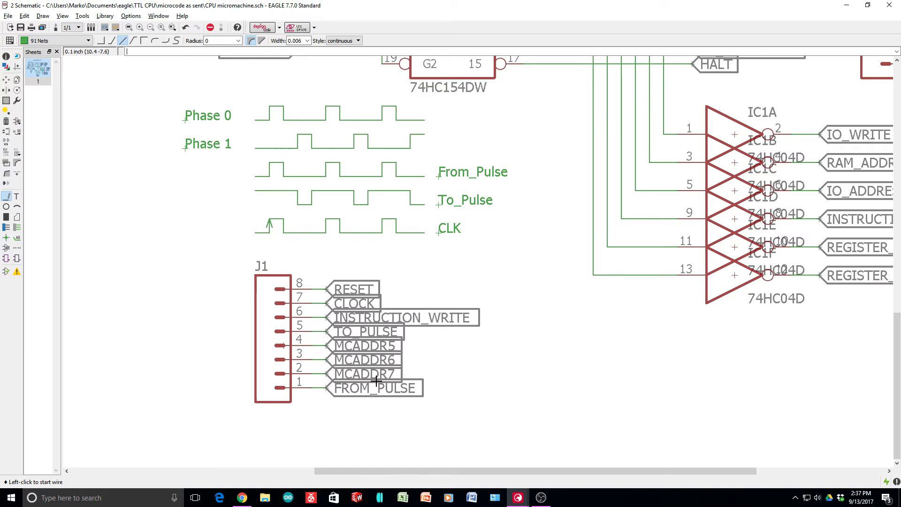
scroll(376, 381, "up", 2)
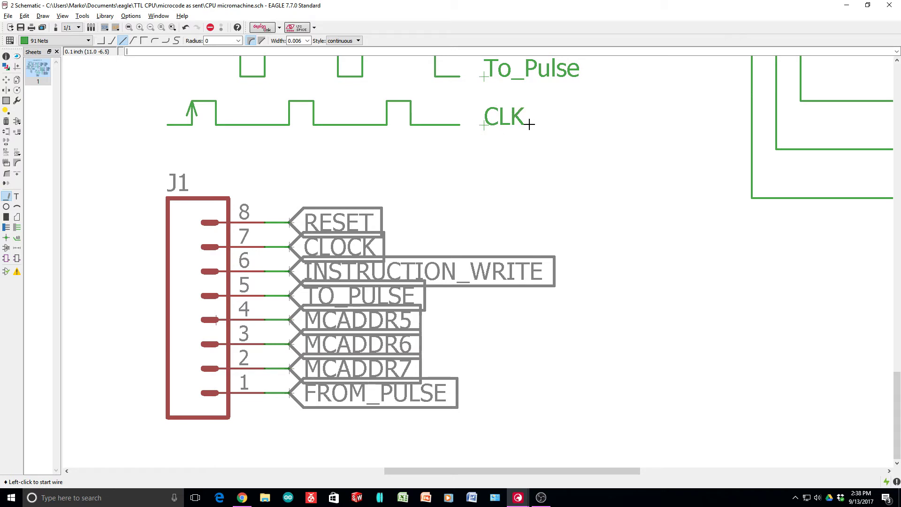
right_click(484, 124)
left_click(512, 195)
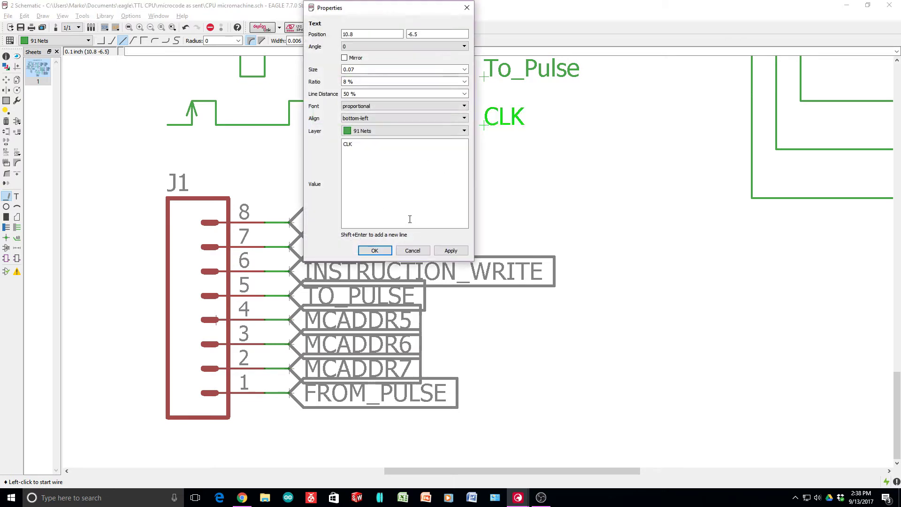
left_click(348, 144)
key("Return")
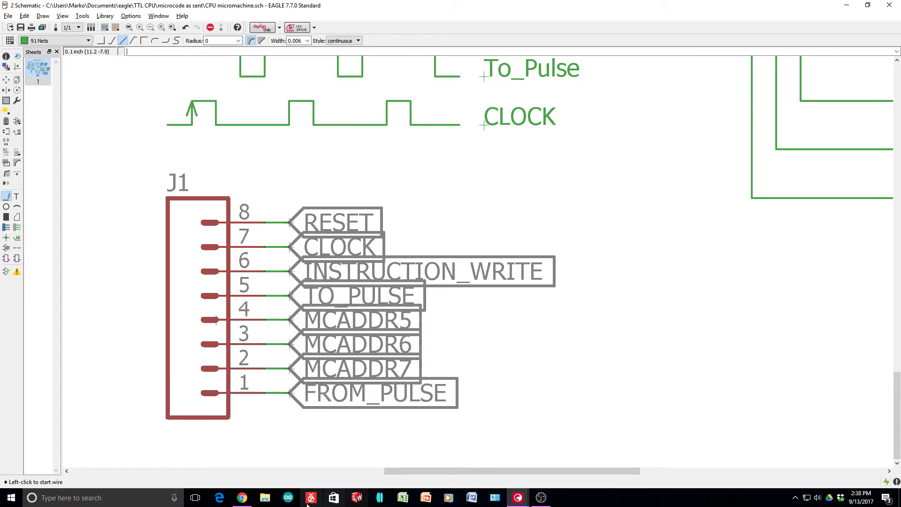
Step: Switch to Chrome and examine the counter datasheet's timing sequences and the SN54S163/SN74S163 logic diagram for the clock, load and clear inputs
left_click(242, 497)
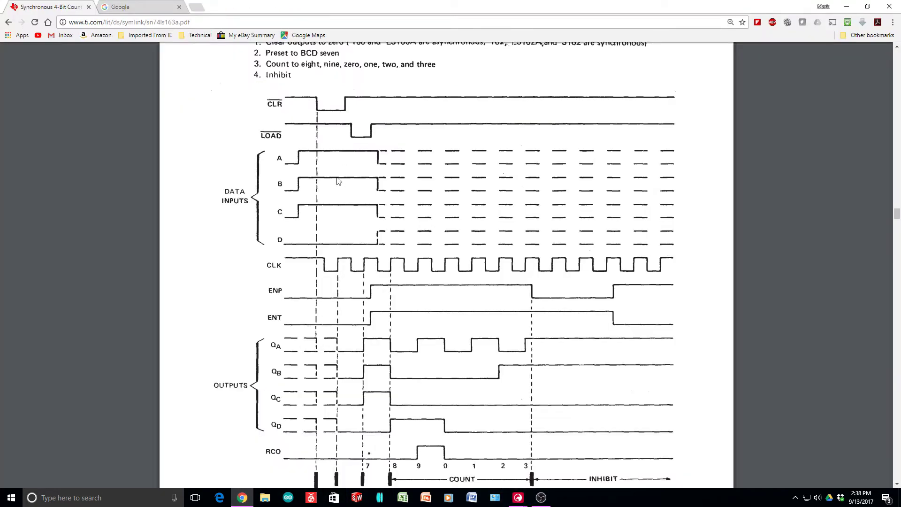
scroll(370, 253, "down", 2)
scroll(372, 256, "up", 4)
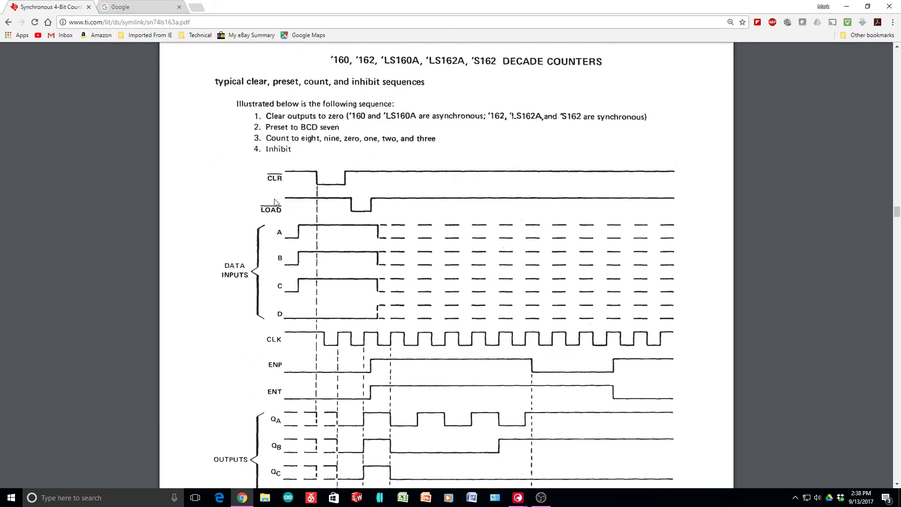
scroll(270, 181, "up", 10)
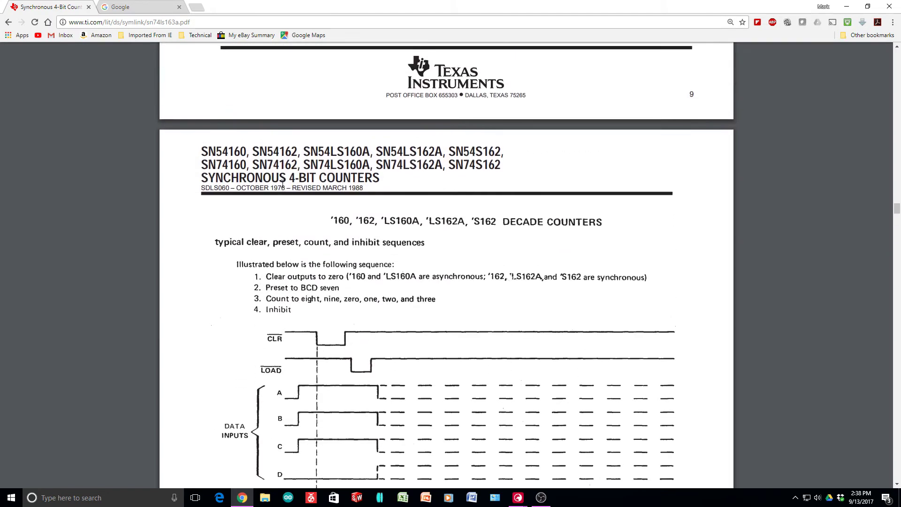
scroll(291, 190, "down", 5)
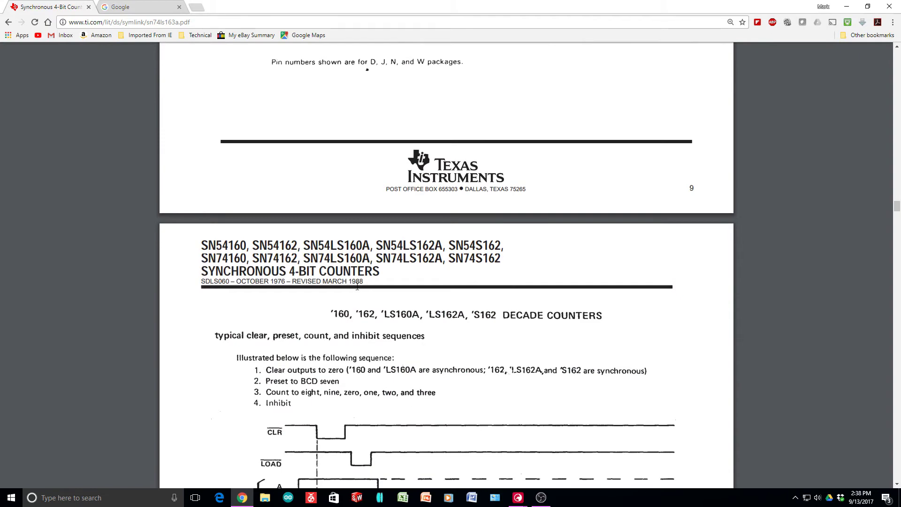
scroll(346, 262, "up", 15)
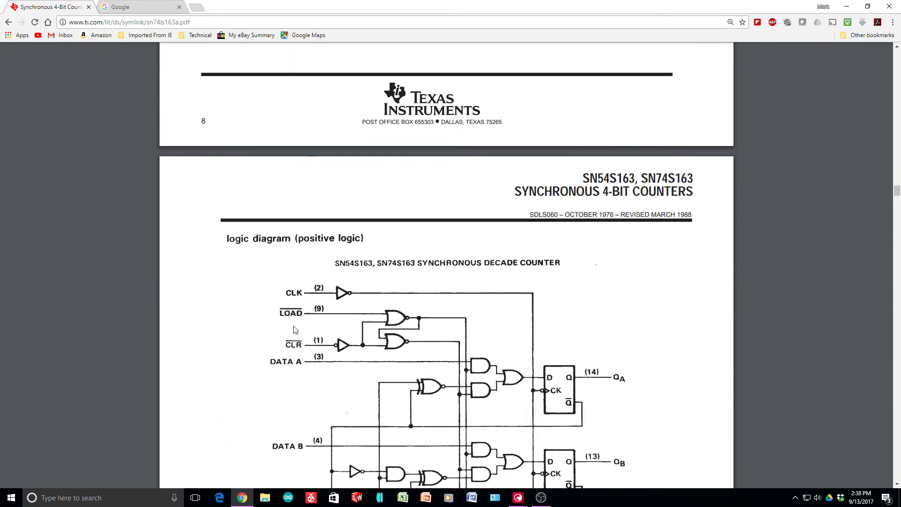
scroll(334, 268, "down", 2)
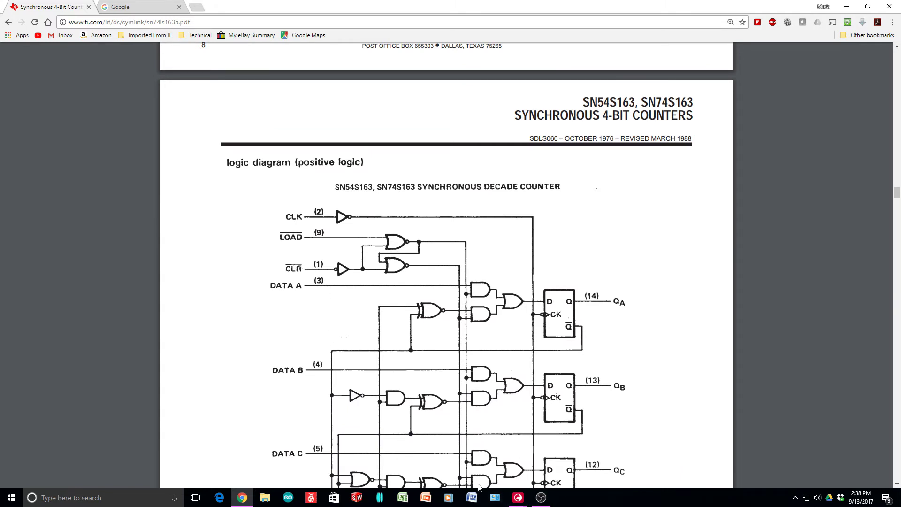
Step: Switch back to the EAGLE schematic and examine connector J1's signals, counter IC3's clock and reset inputs, and the timing waveforms
mouse_move(518, 499)
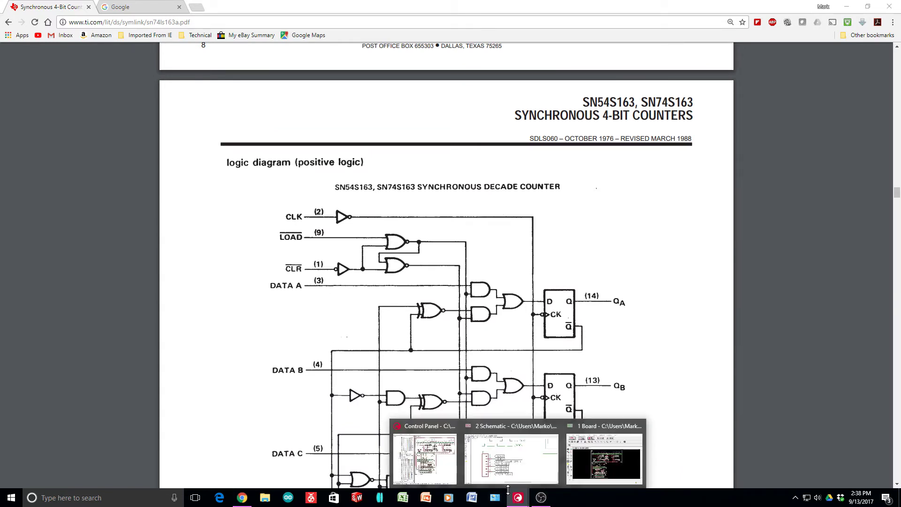
left_click(509, 462)
scroll(352, 285, "down", 8)
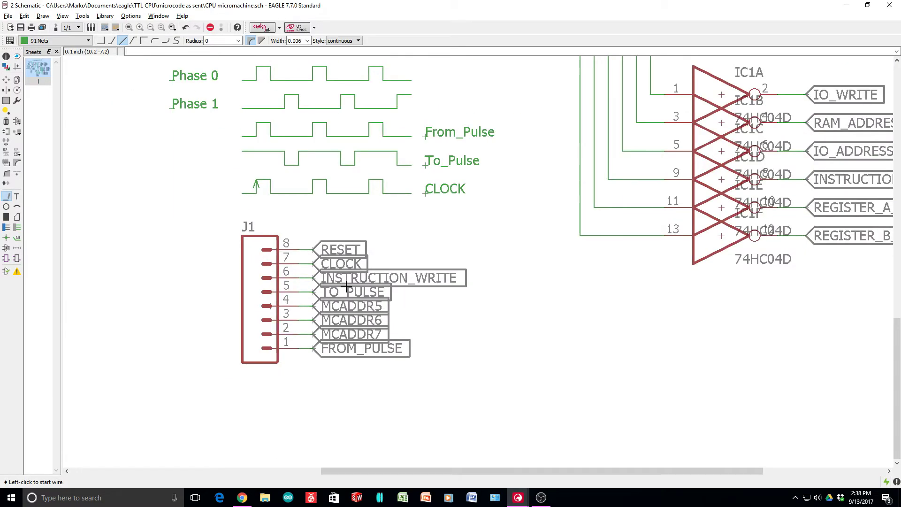
scroll(238, 155, "up", 6)
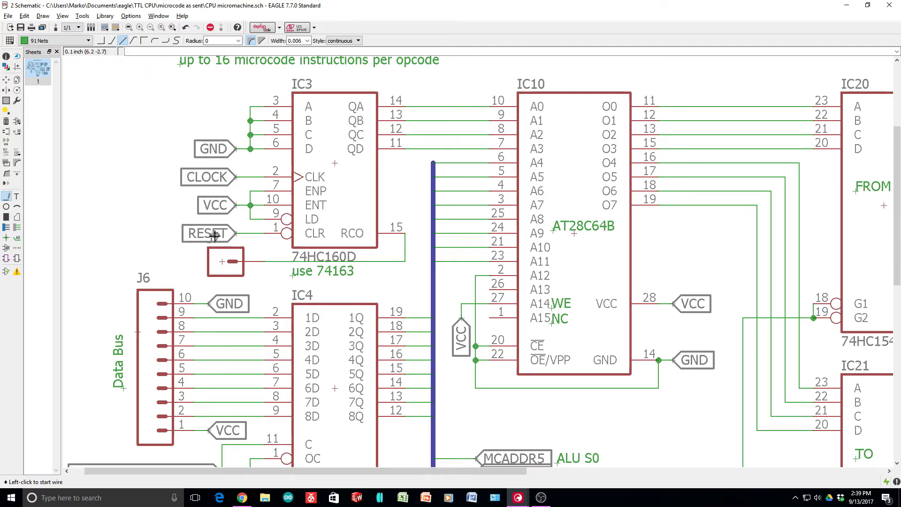
scroll(215, 236, "down", 5)
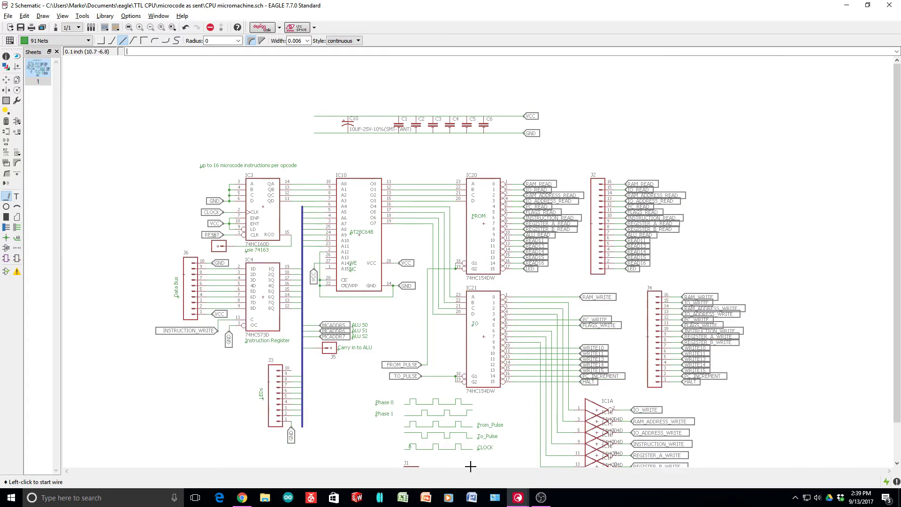
scroll(464, 459, "up", 5)
scroll(464, 459, "up", 1)
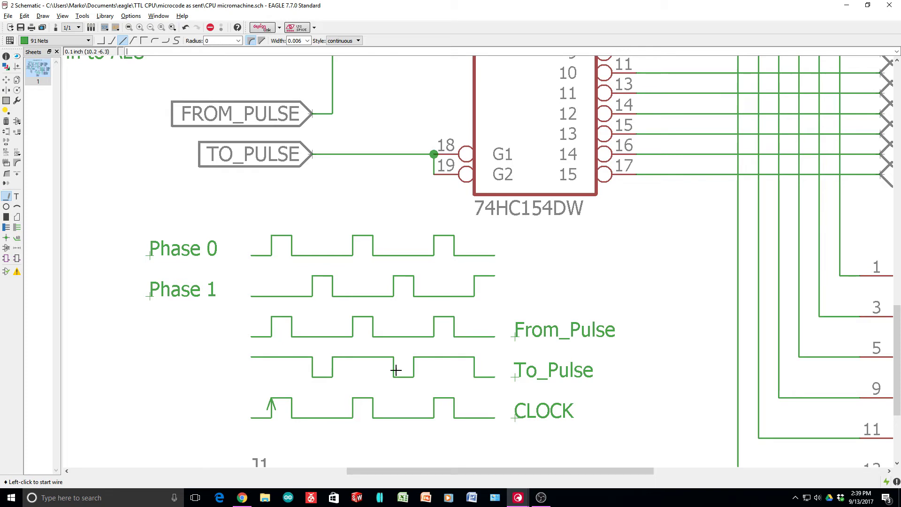
scroll(360, 415, "down", 4)
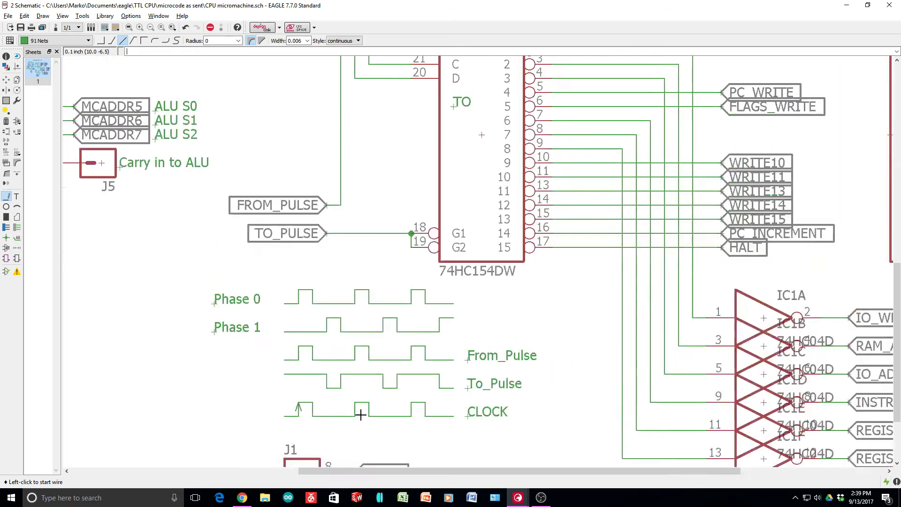
Step: Examine the instruction register IC4, its write input, and how its outputs reach the address lines of IC10 over the bus
scroll(273, 347, "down", 3)
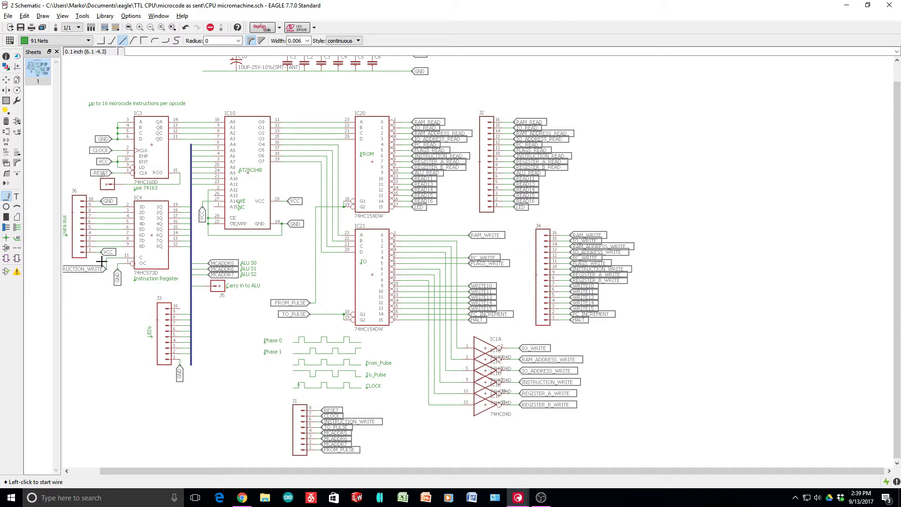
scroll(102, 234, "up", 1)
scroll(102, 233, "up", 3)
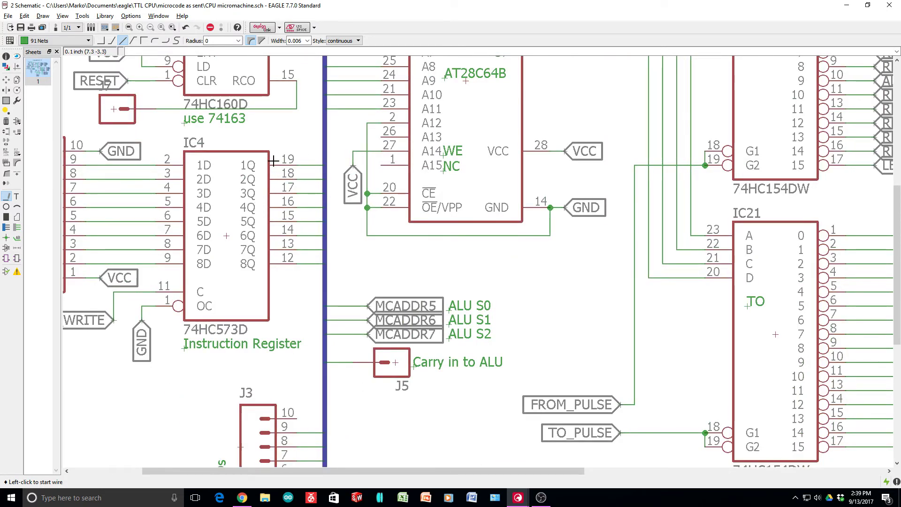
scroll(294, 189, "down", 1)
scroll(294, 189, "down", 1)
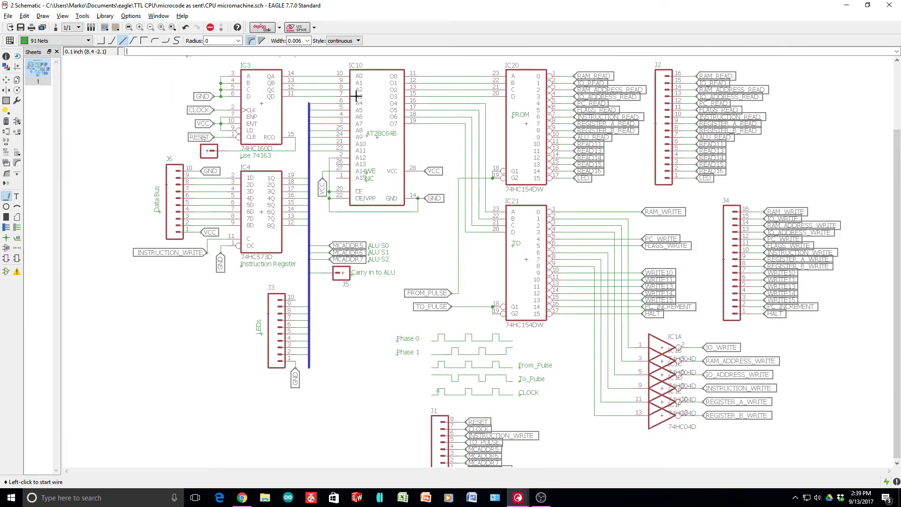
scroll(358, 94, "up", 2)
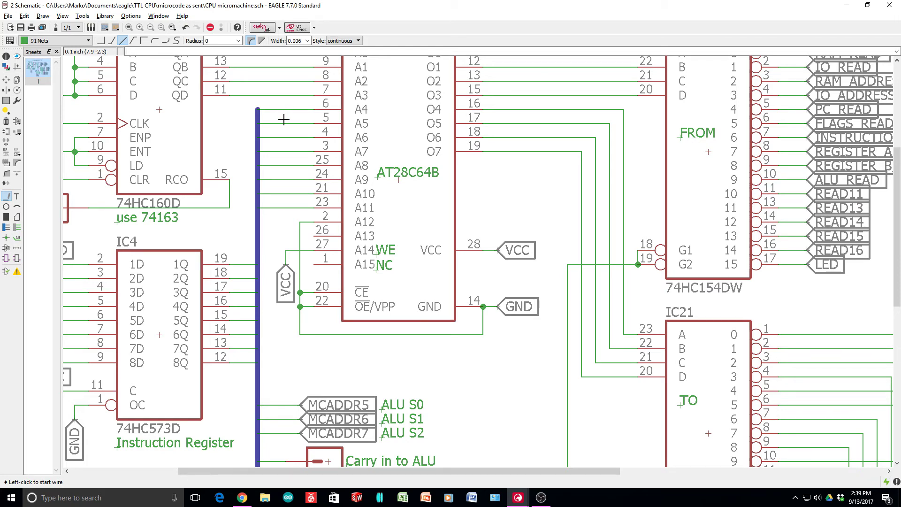
scroll(284, 119, "down", 3)
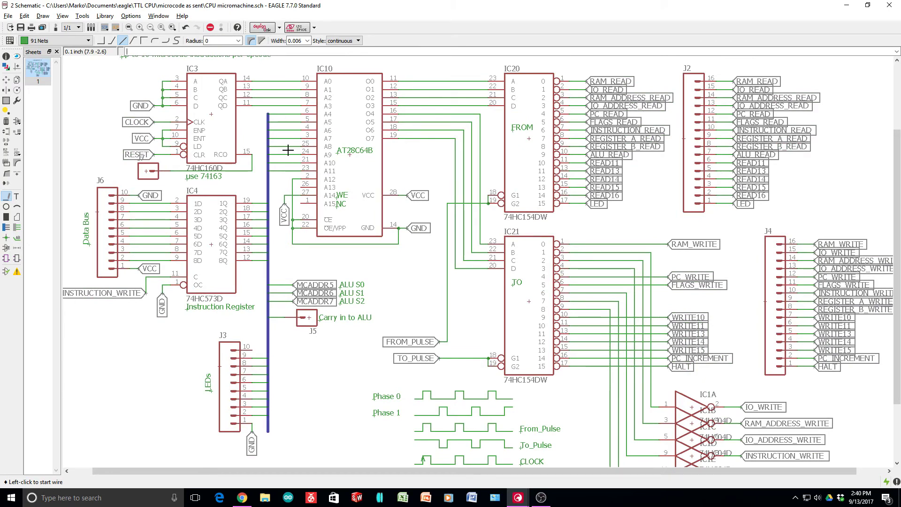
Step: Highlight the net at address pin A4 of IC10 with the Show tool to trace its connections
left_click(17, 56)
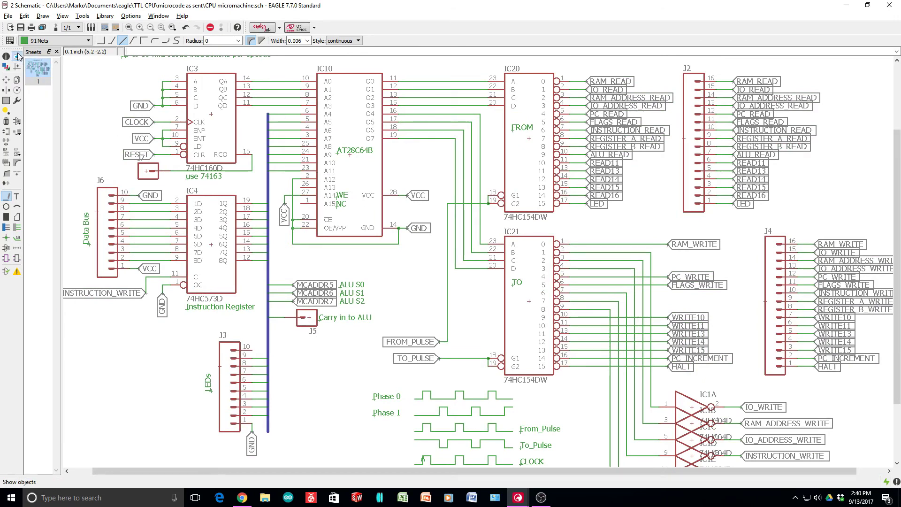
left_click(285, 116)
left_click(285, 115)
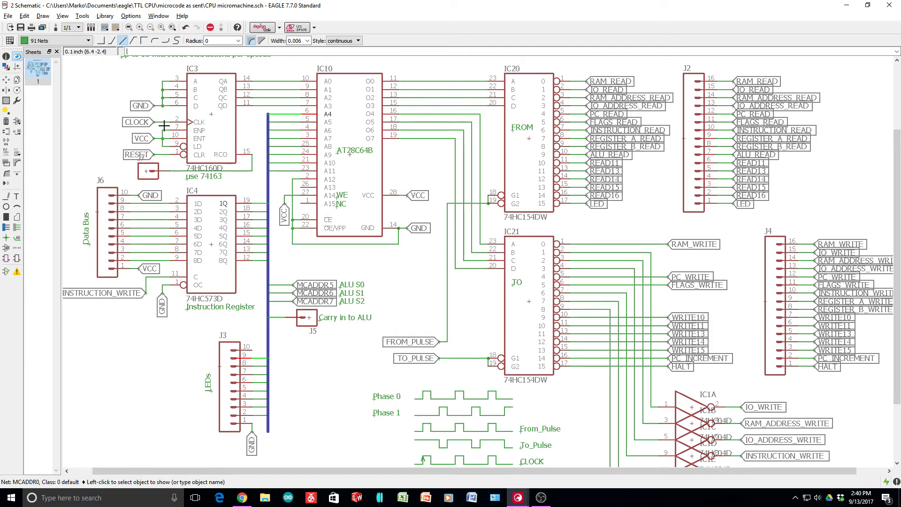
Step: View the microcode board layout in a maximized window and return to the schematic
left_click(55, 27)
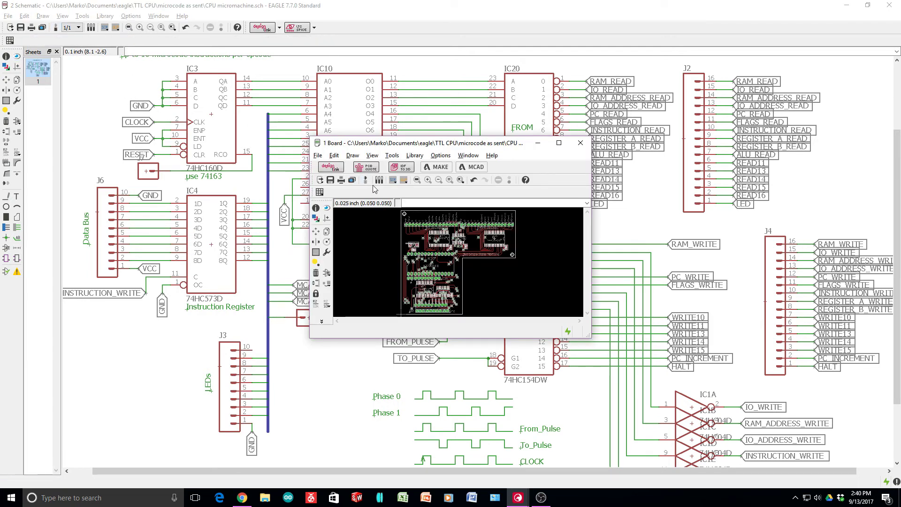
left_click(558, 143)
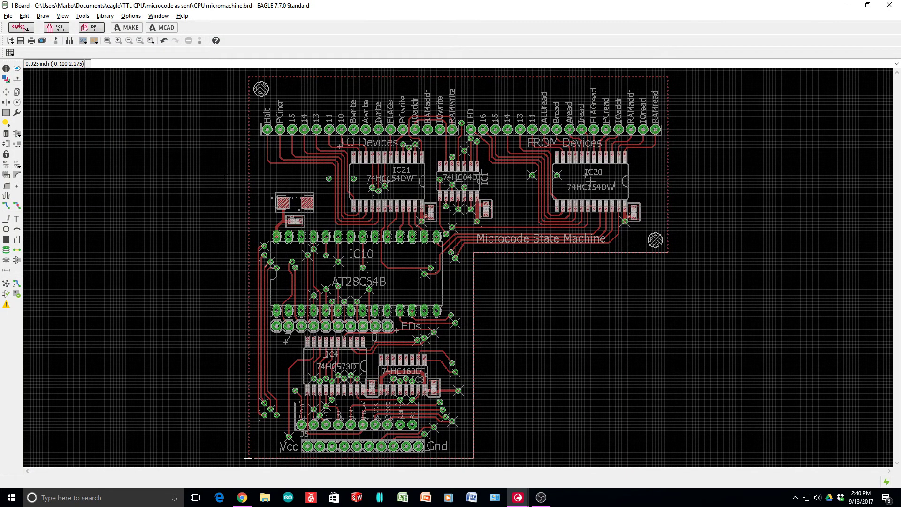
left_click(56, 41)
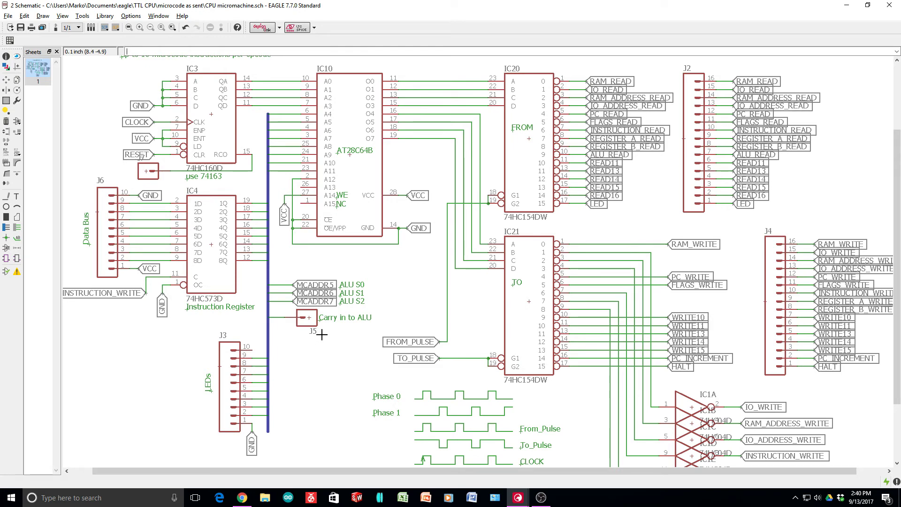
Step: Switch to the board layout and highlight the Carry pad below IC3 with the Show tool
left_click(55, 27)
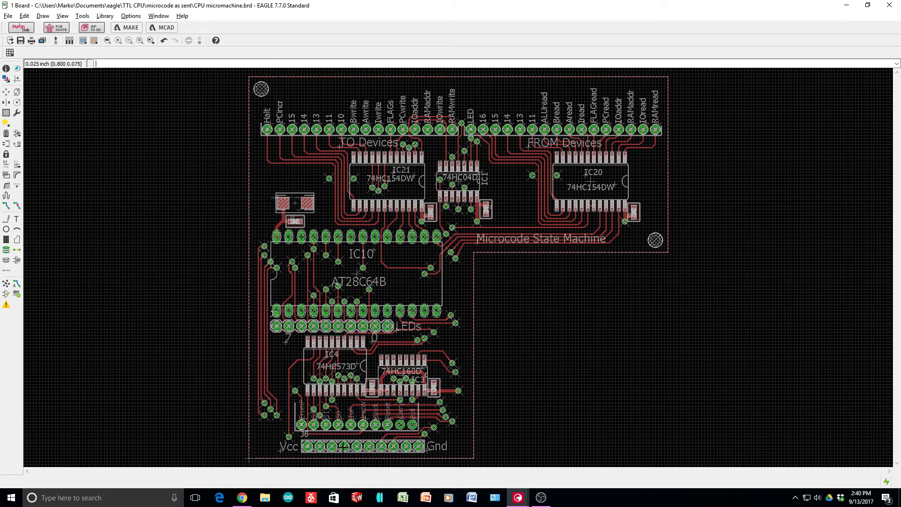
scroll(314, 448, "up", 3)
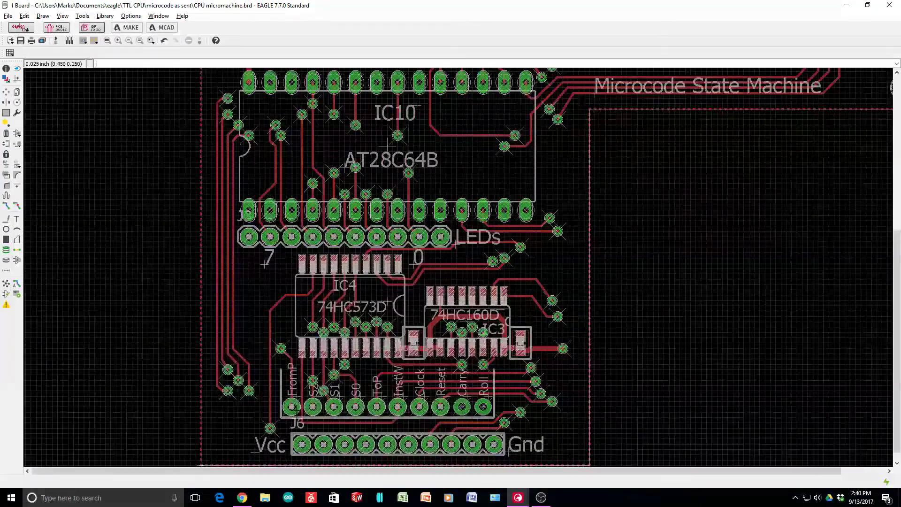
scroll(313, 391, "down", 3)
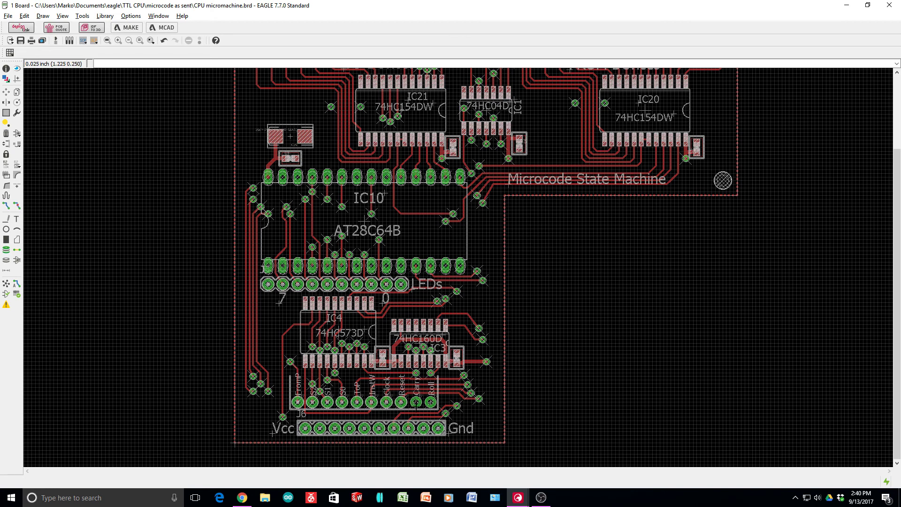
scroll(417, 404, "up", 5)
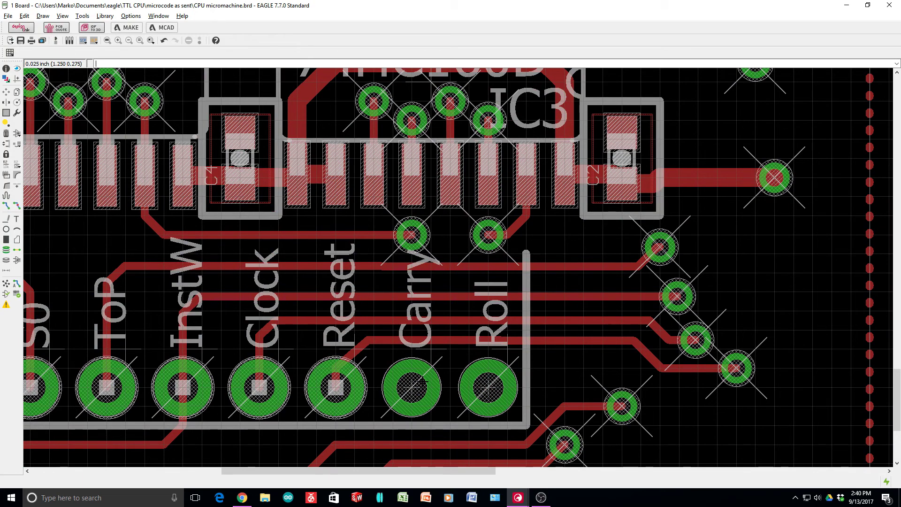
scroll(422, 381, "down", 3)
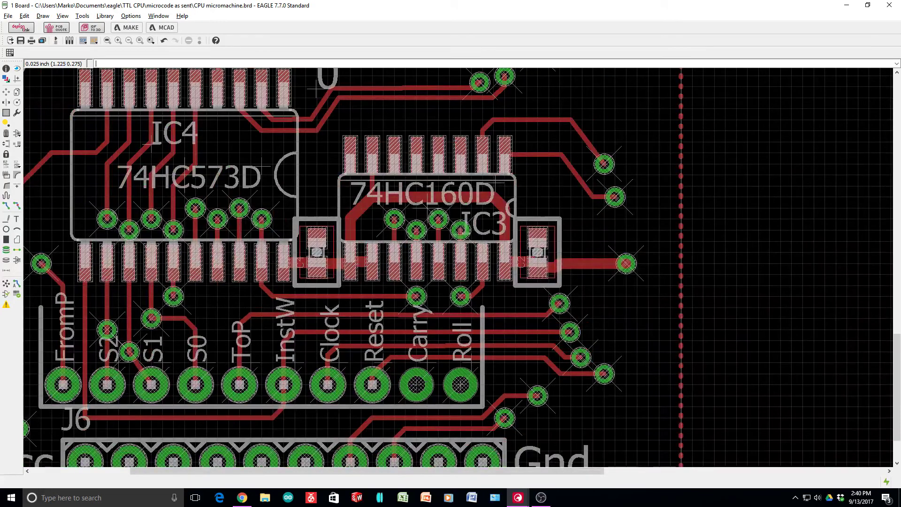
left_click(17, 70)
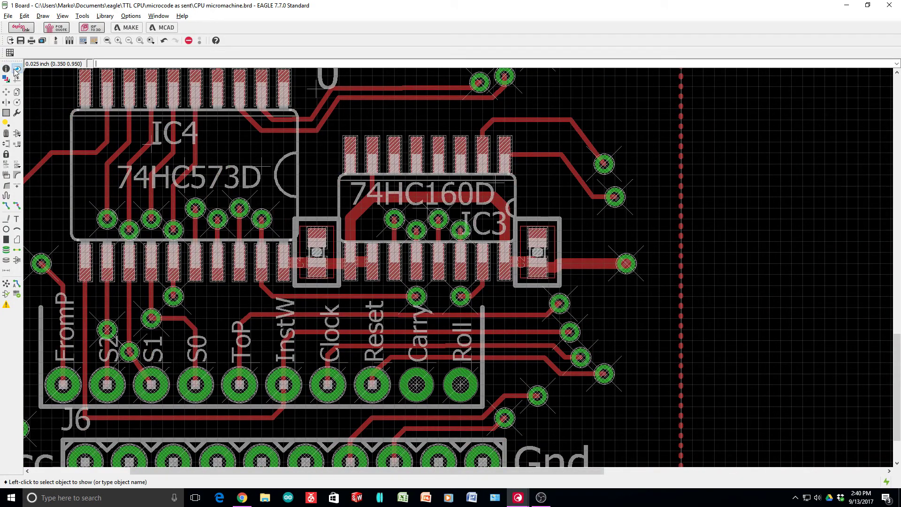
left_click(416, 384)
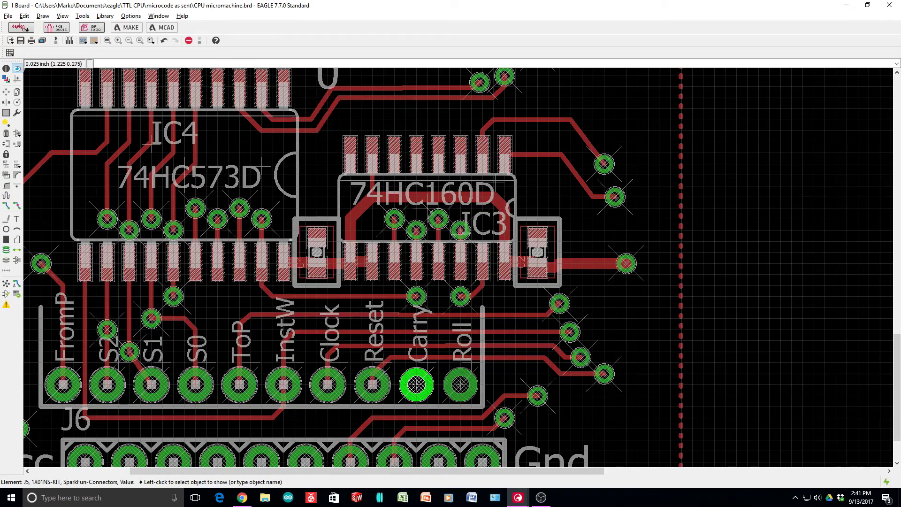
Step: Turn on the display of all board layers, including the Bottom layer
scroll(416, 377, "down", 6)
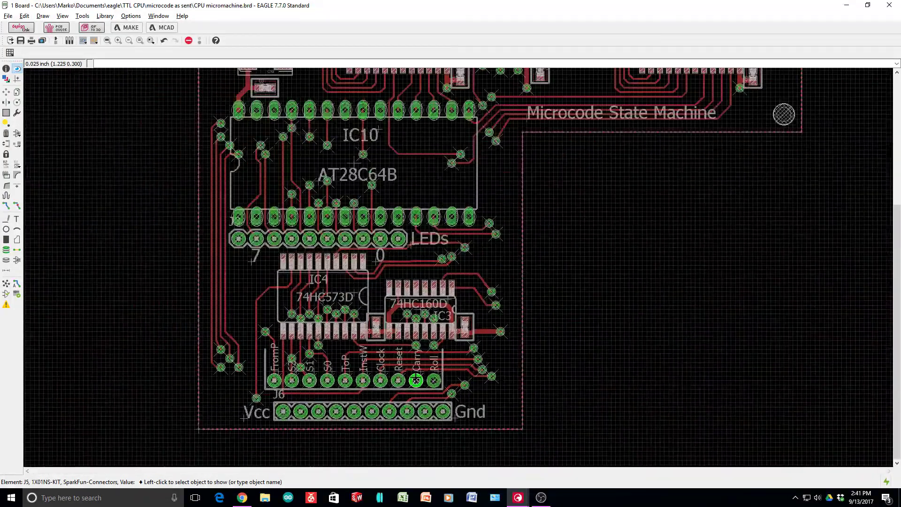
scroll(416, 378, "down", 2)
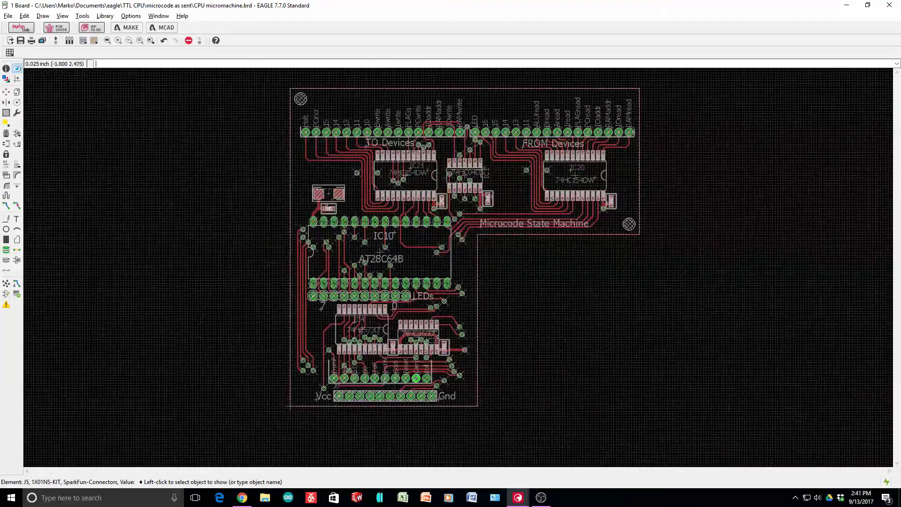
left_click(5, 79)
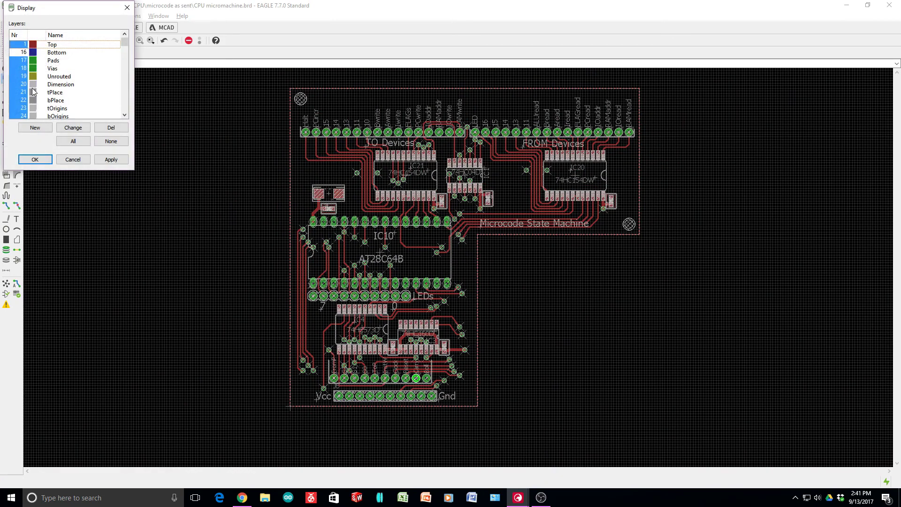
left_click(73, 142)
left_click(34, 159)
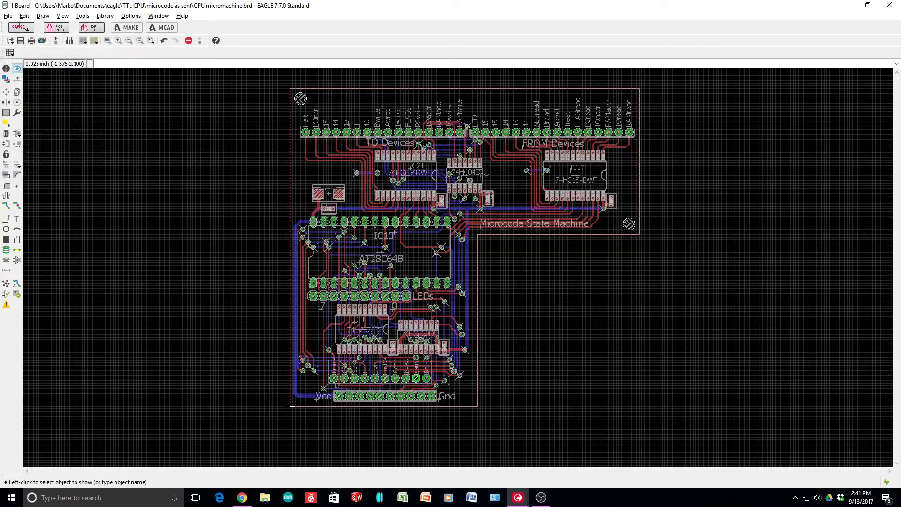
Step: Examine the traces at the Carry and Roll pads and the neighbouring control signal pads above connector J6
scroll(412, 413, "up", 5)
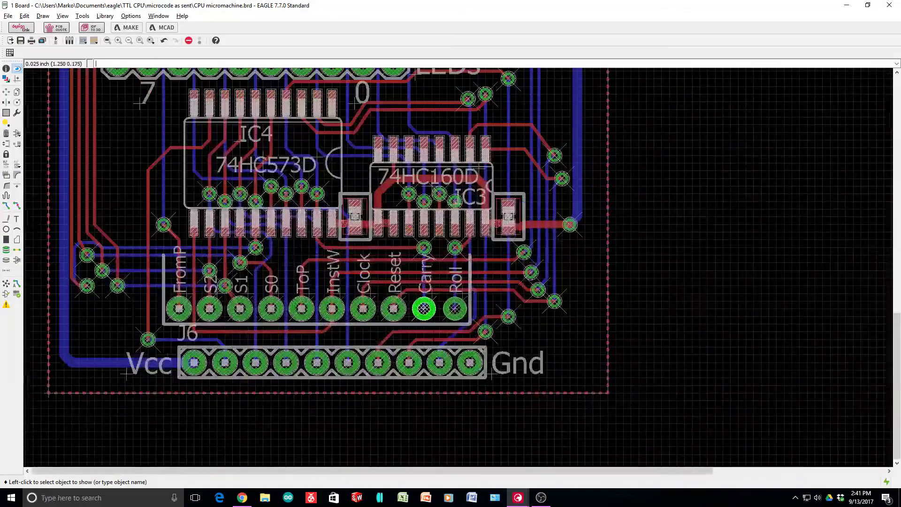
scroll(430, 288, "up", 3)
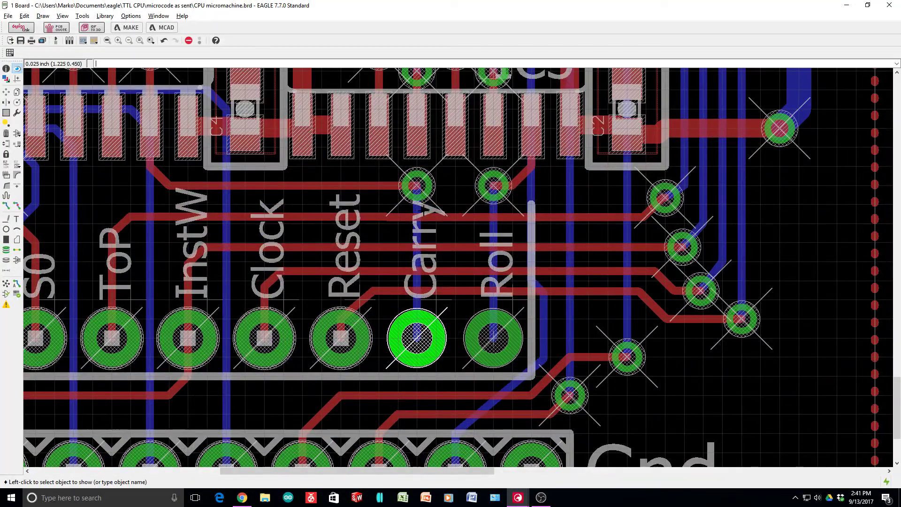
scroll(417, 338, "down", 3)
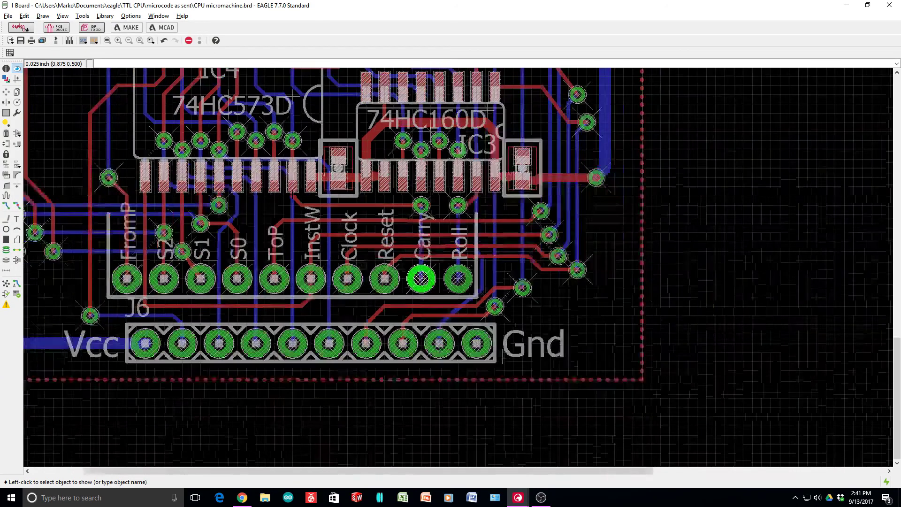
scroll(292, 194, "down", 1)
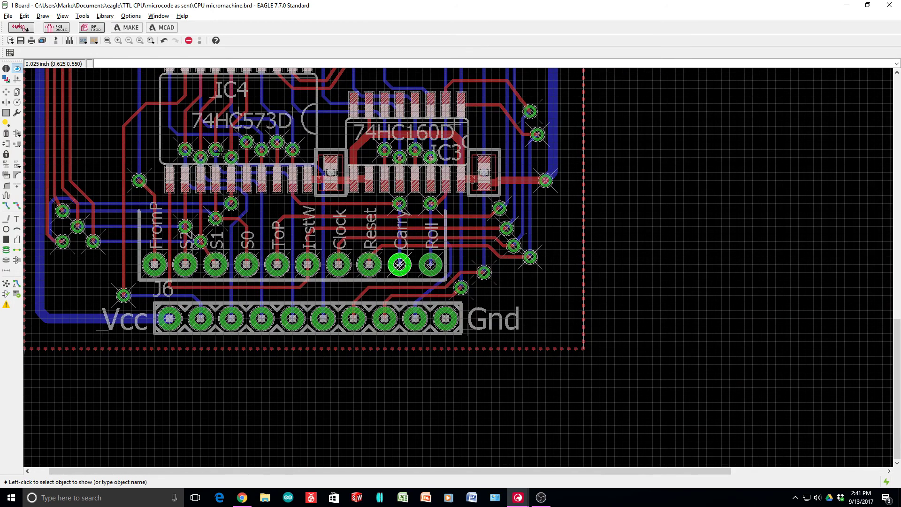
scroll(217, 150, "down", 1)
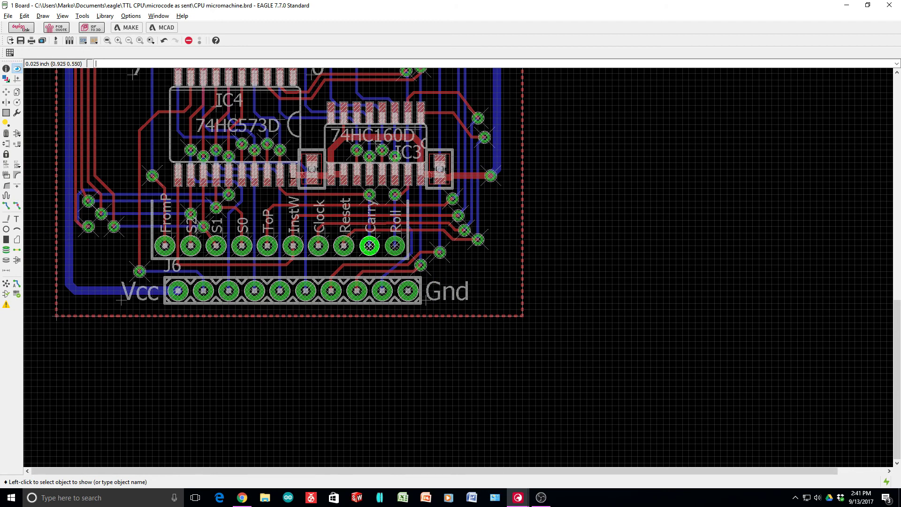
scroll(234, 113, "up", 4)
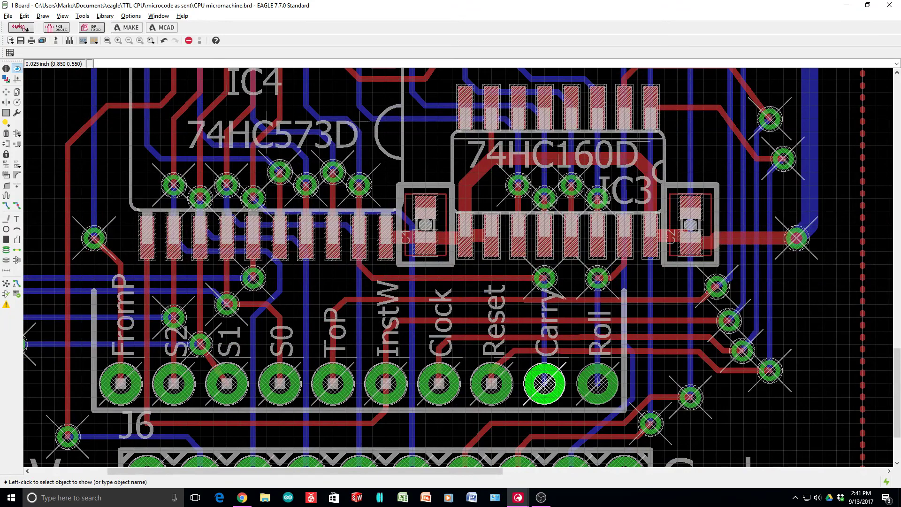
scroll(345, 234, "down", 1)
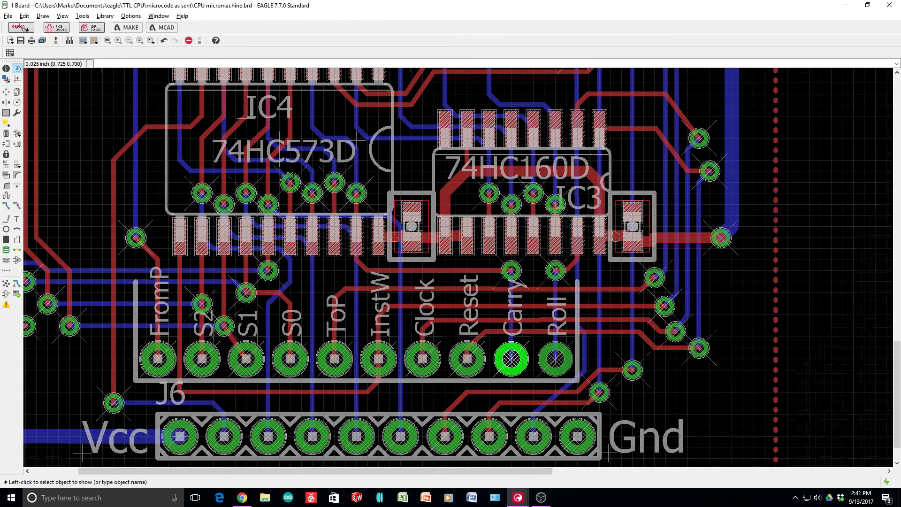
scroll(296, 174, "down", 2)
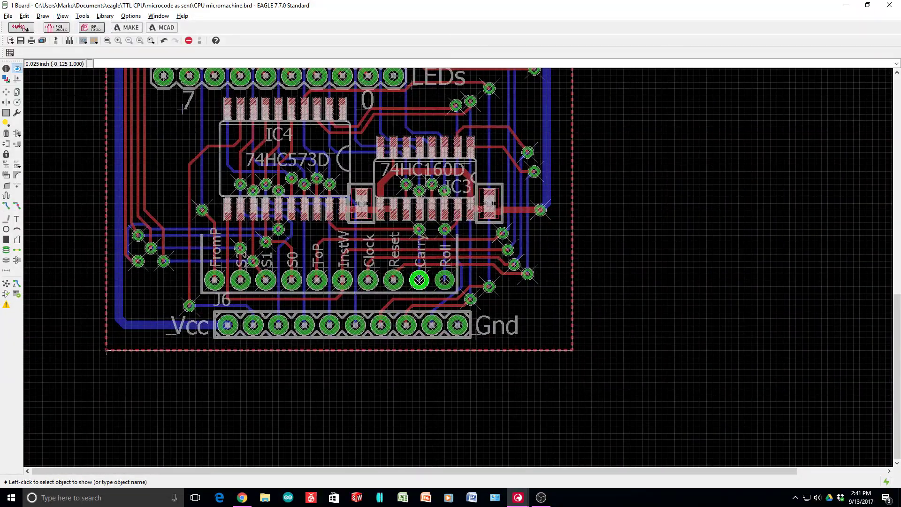
Step: Return to the schematic and examine the ALU select lines, the carry input at J5, and the timing waveforms above J1
left_click(57, 42)
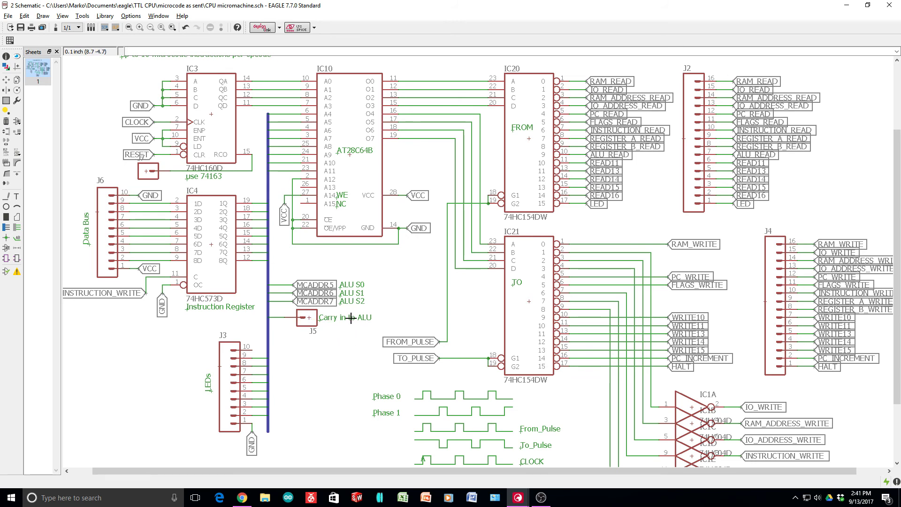
scroll(345, 319, "up", 3)
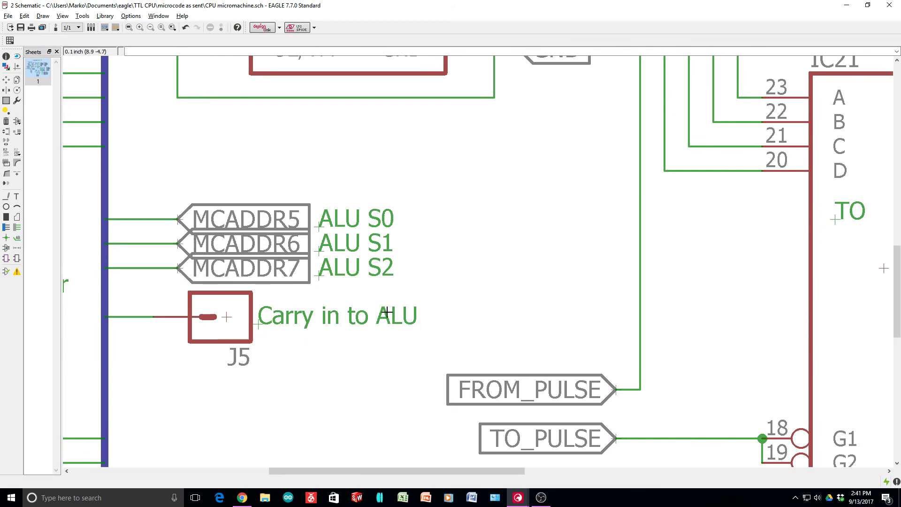
scroll(308, 329, "down", 3)
scroll(306, 332, "down", 1)
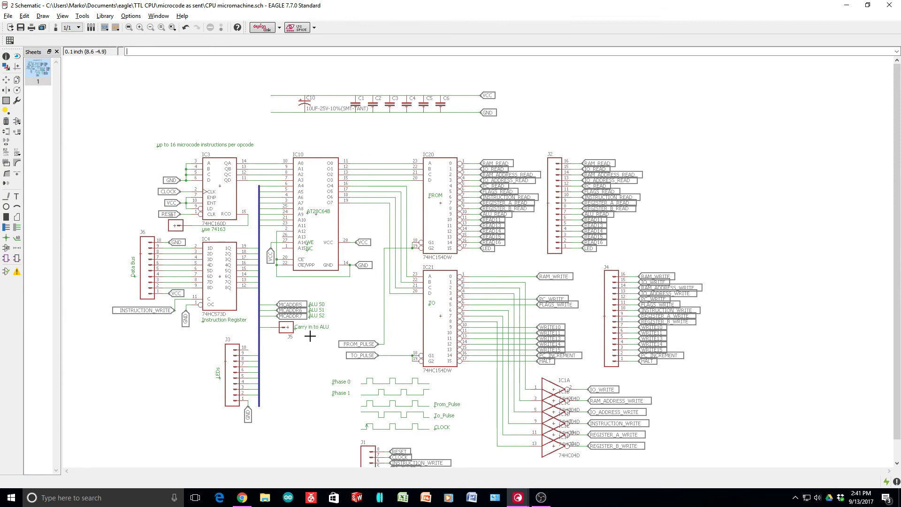
scroll(397, 465, "up", 2)
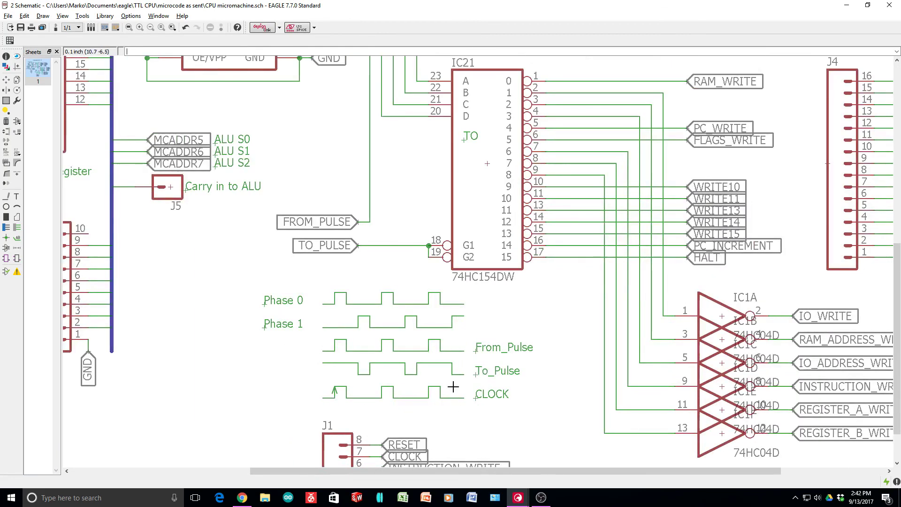
scroll(181, 293, "down", 2)
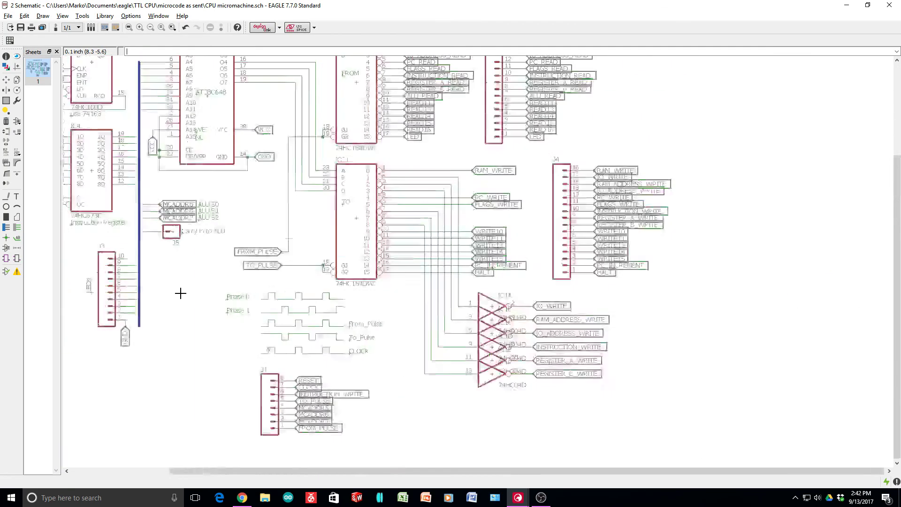
scroll(181, 294, "down", 1)
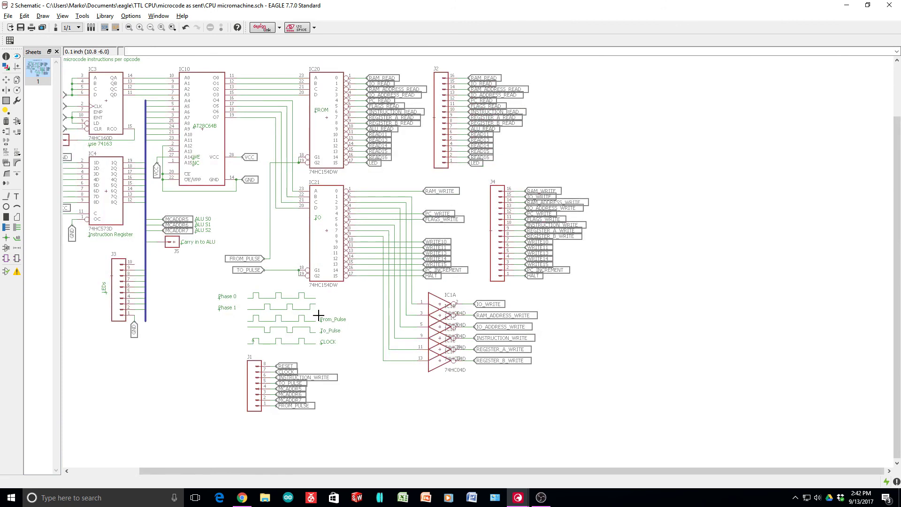
scroll(319, 315, "down", 1)
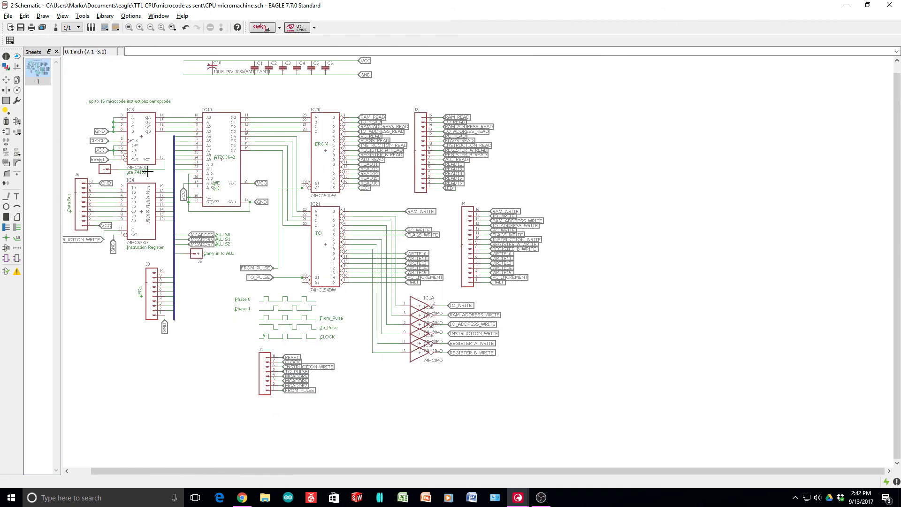